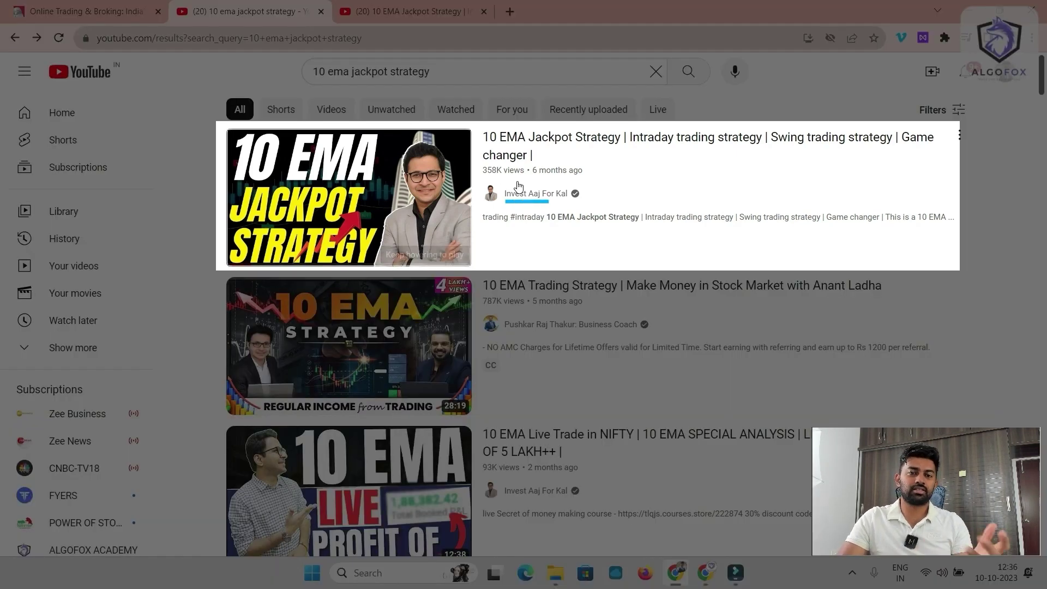
Step: Open the 10 EMA Jackpot Strategy video by Invest Aaj For Kal in its YouTube tab
{"action": "mouse_move", "coordinate": [462, 140]}
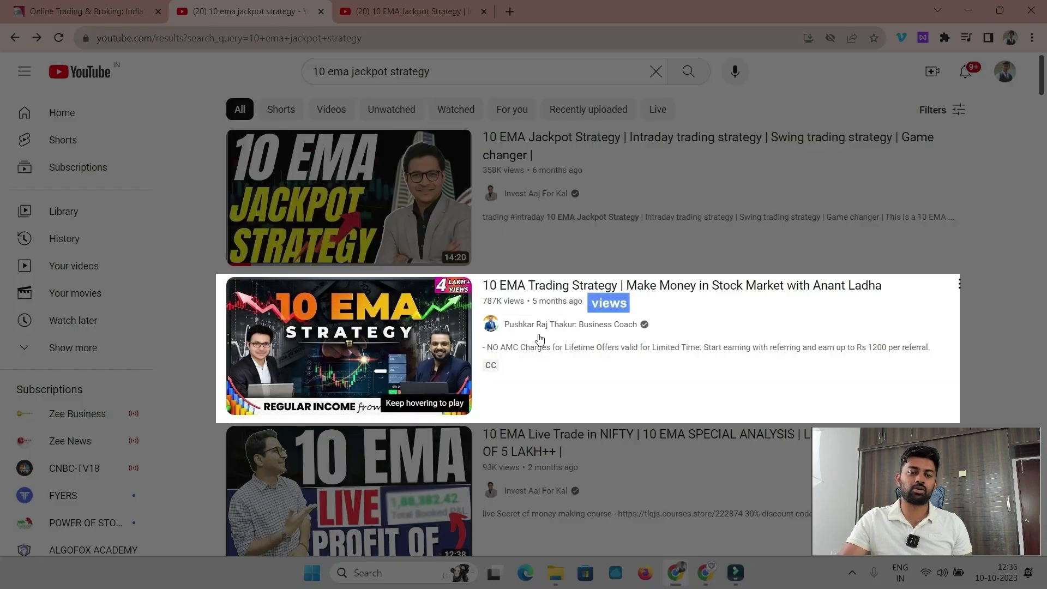
{"action": "mouse_move", "coordinate": [491, 309]}
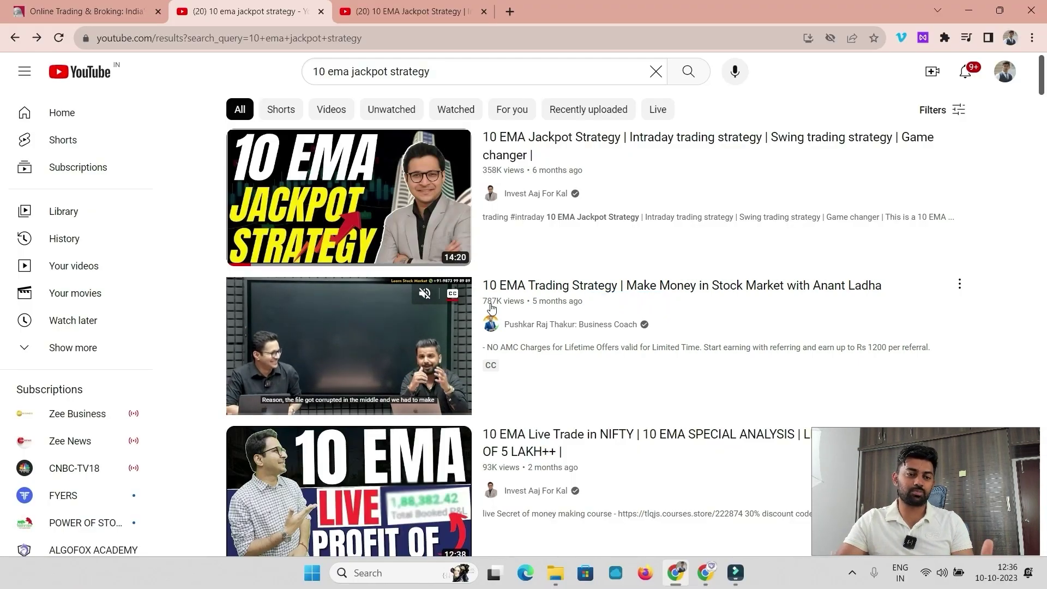
{"action": "mouse_move", "coordinate": [405, 239]}
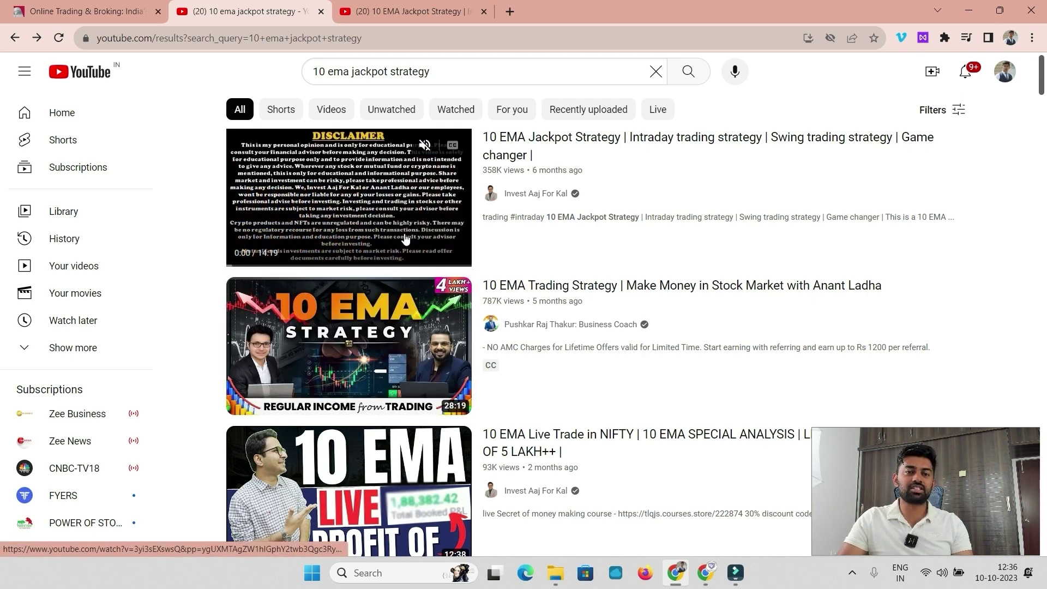
{"action": "left_click", "coordinate": [405, 6]}
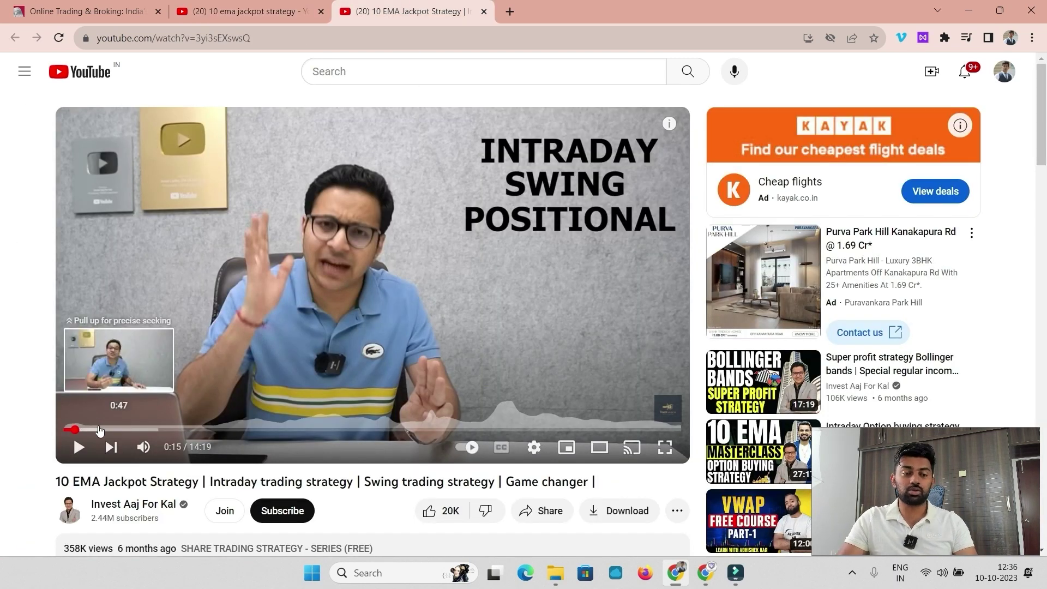
Step: Skip past the mid-roll ads, lower the volume, and seek the video to 5:29
{"action": "left_click", "coordinate": [100, 430]}
{"action": "left_click", "coordinate": [127, 430]}
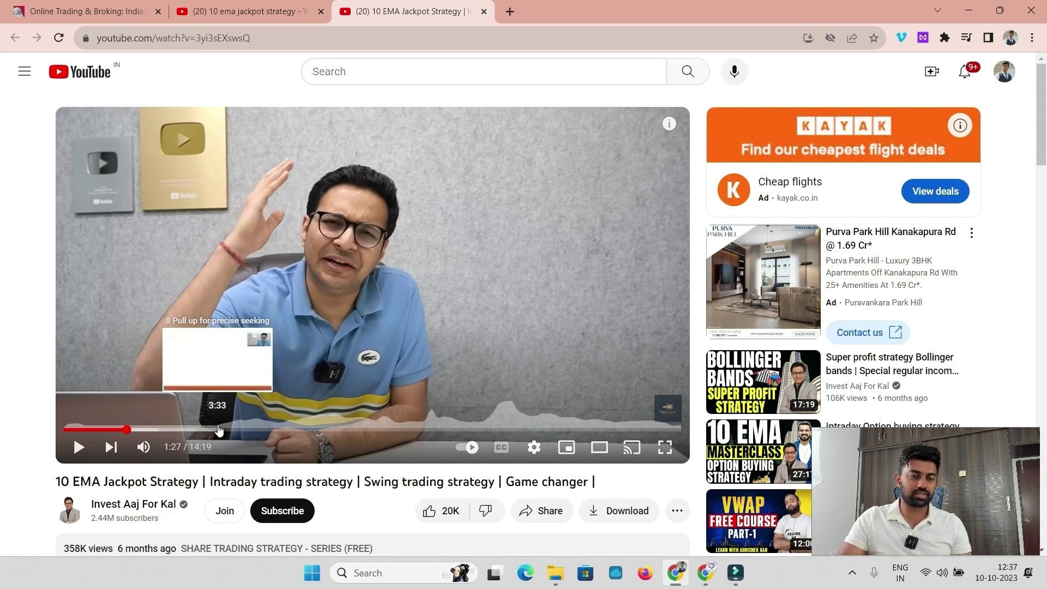
{"action": "left_click", "coordinate": [244, 430]}
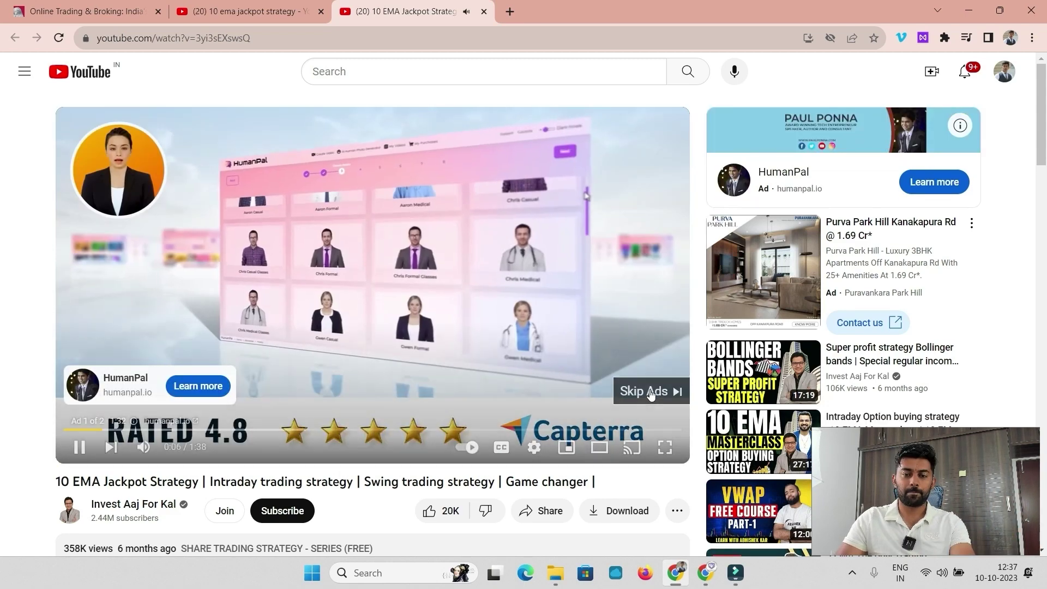
{"action": "left_click", "coordinate": [649, 390]}
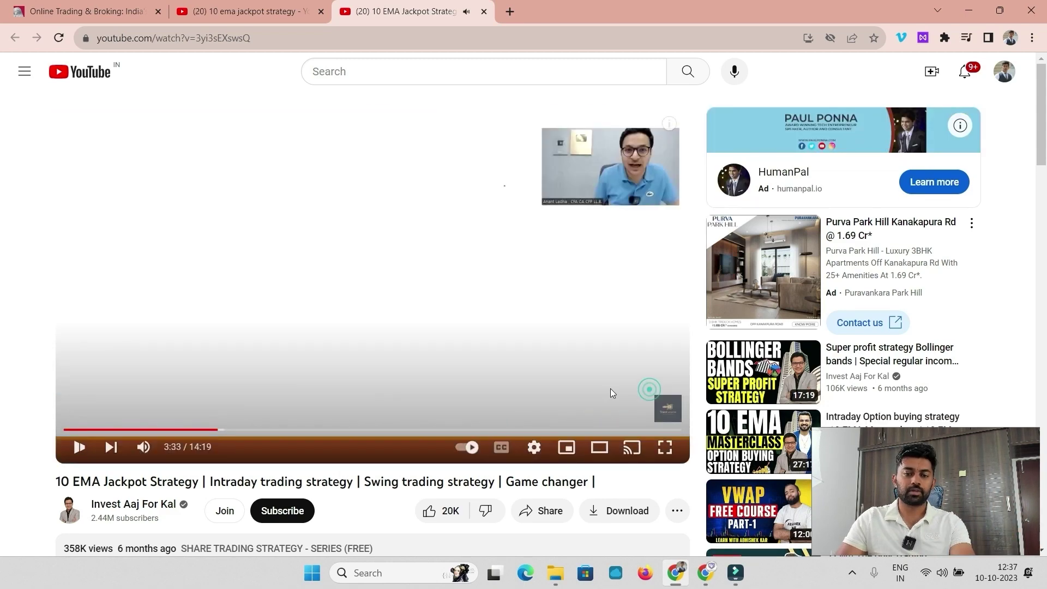
{"action": "left_click", "coordinate": [260, 420]}
{"action": "key", "text": "XF86AudioLowerVolume"}
{"action": "key", "text": "XF86AudioLowerVolume"}
{"action": "key", "text": "XF86AudioLowerVolume"}
{"action": "key", "text": "XF86AudioLowerVolume"}
{"action": "key", "text": "XF86AudioLowerVolume"}
{"action": "key", "text": "XF86AudioLowerVolume"}
{"action": "key", "text": "XF86AudioLowerVolume"}
{"action": "key", "text": "XF86AudioLowerVolume"}
{"action": "left_click", "coordinate": [248, 430]}
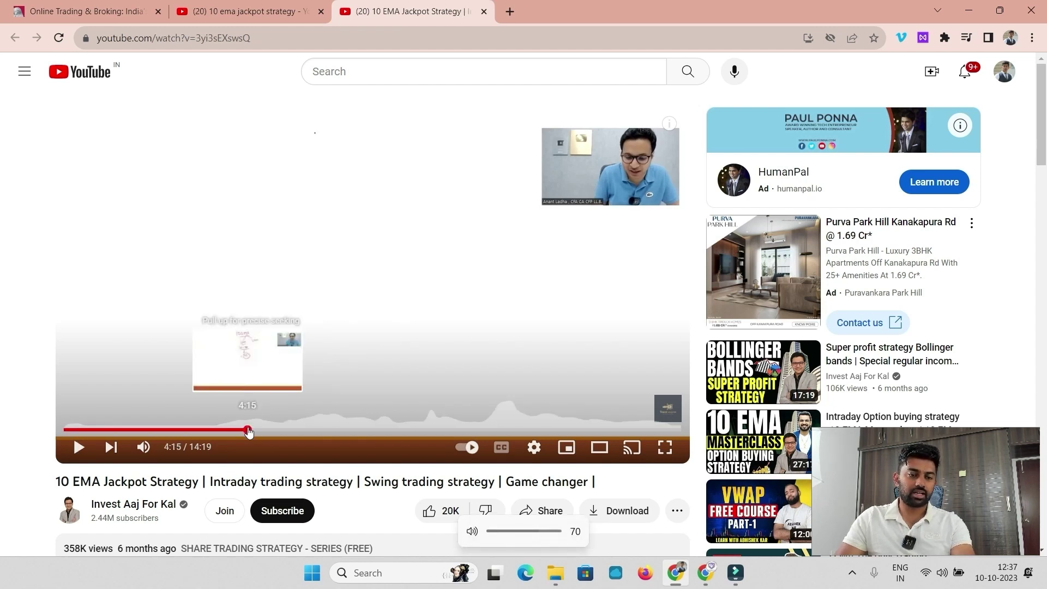
{"action": "left_click", "coordinate": [274, 431]}
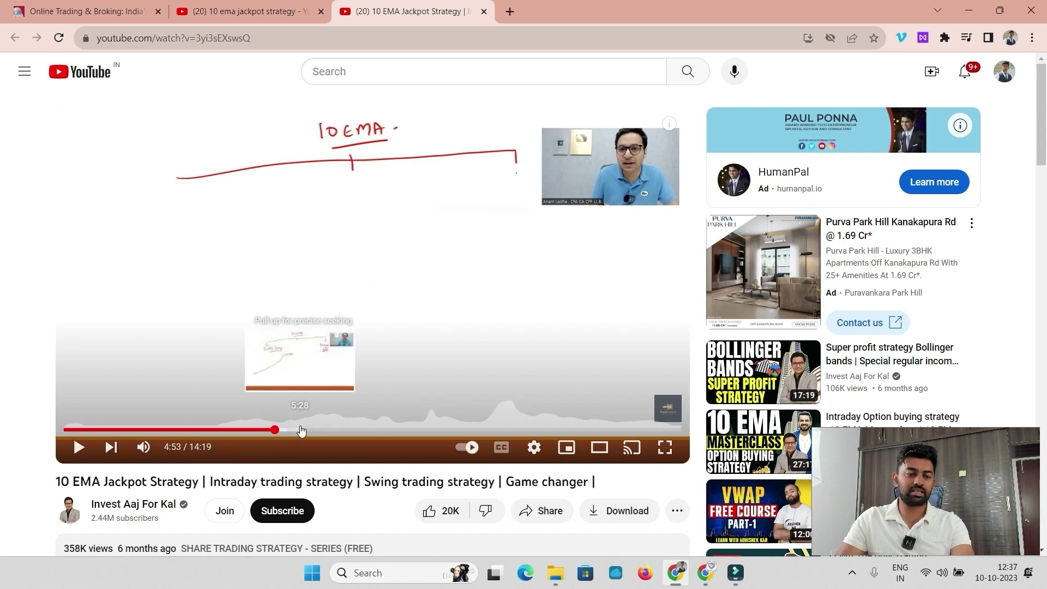
{"action": "left_click", "coordinate": [301, 431]}
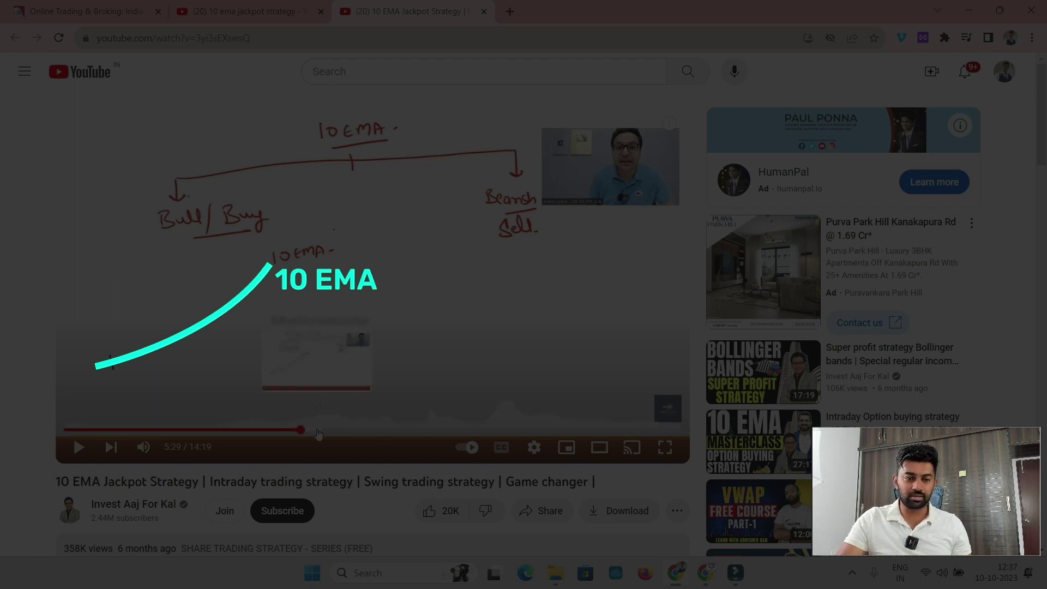
Step: Skim the video's entry, stop-loss and risk-reward sections from 5:51 onward
{"action": "left_click", "coordinate": [315, 431]}
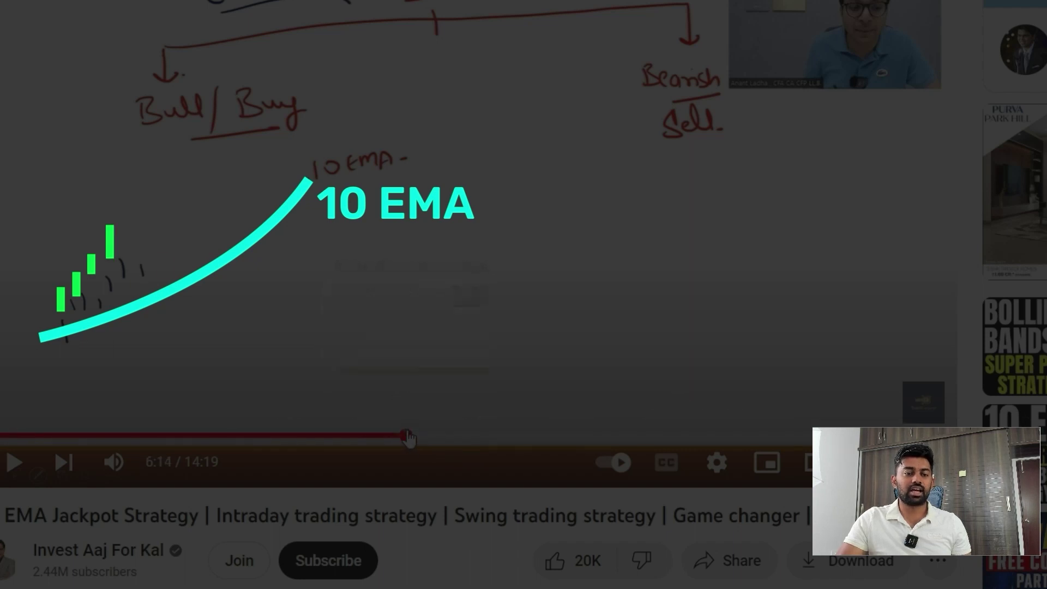
{"action": "left_click", "coordinate": [406, 434]}
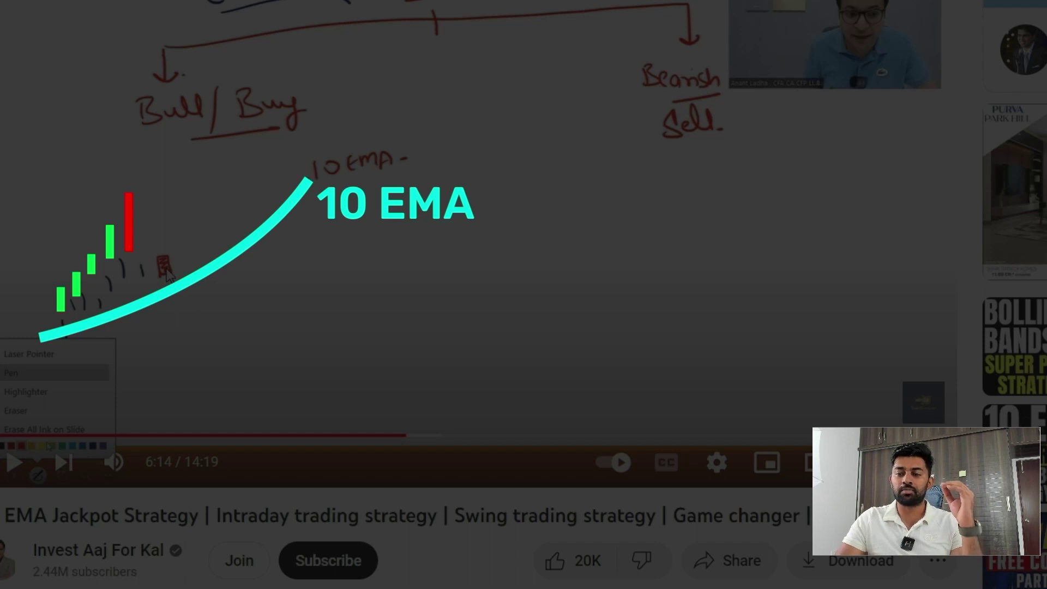
{"action": "left_click", "coordinate": [426, 436]}
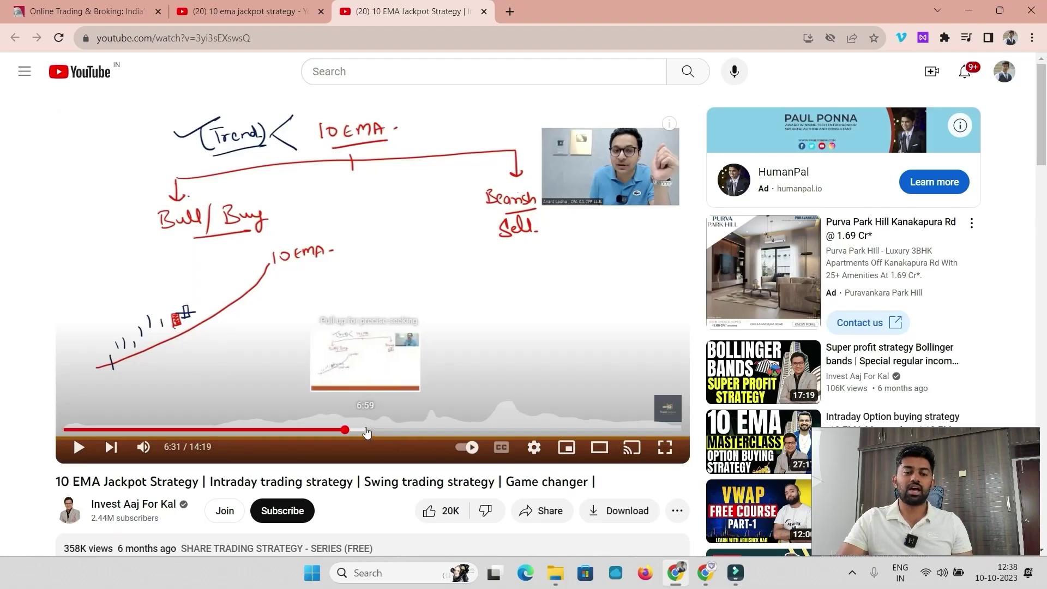
{"action": "left_click", "coordinate": [365, 430]}
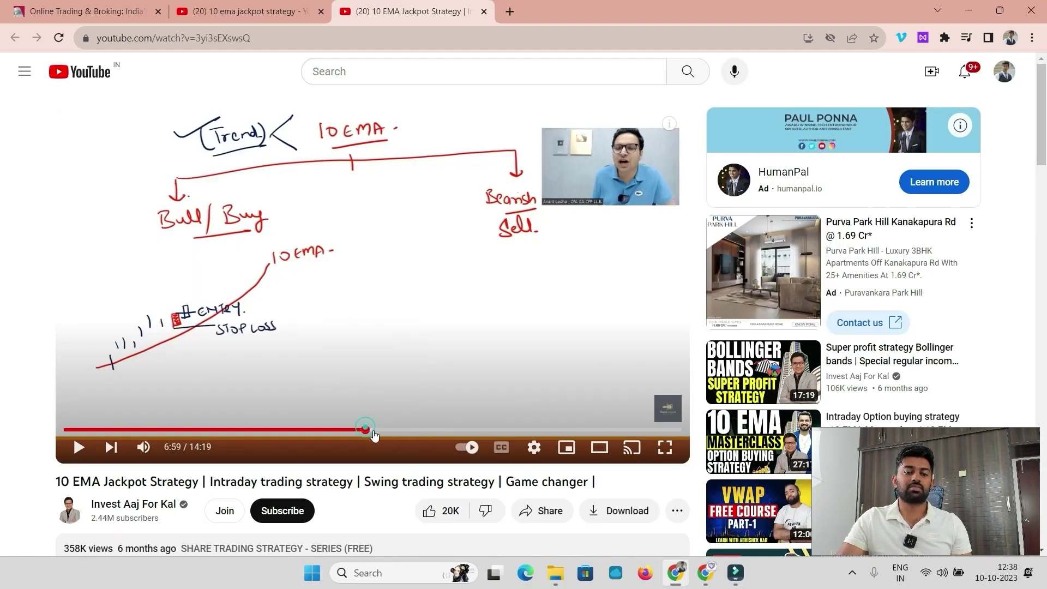
{"action": "left_click", "coordinate": [381, 430]}
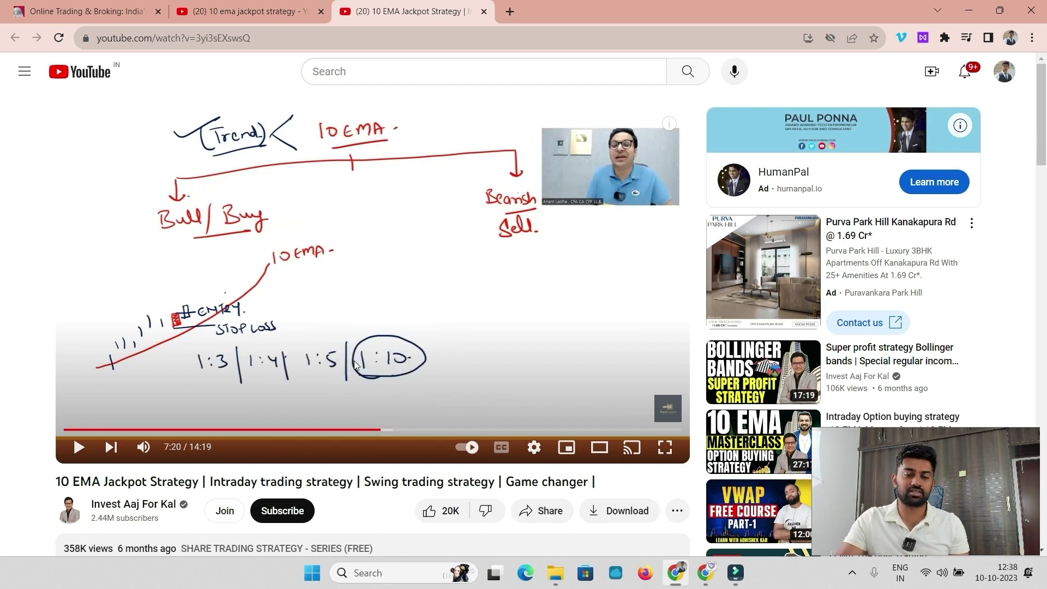
Step: Skim the sell-side stop-loss part up to 9:01, then return to the search results
{"action": "left_click", "coordinate": [416, 430]}
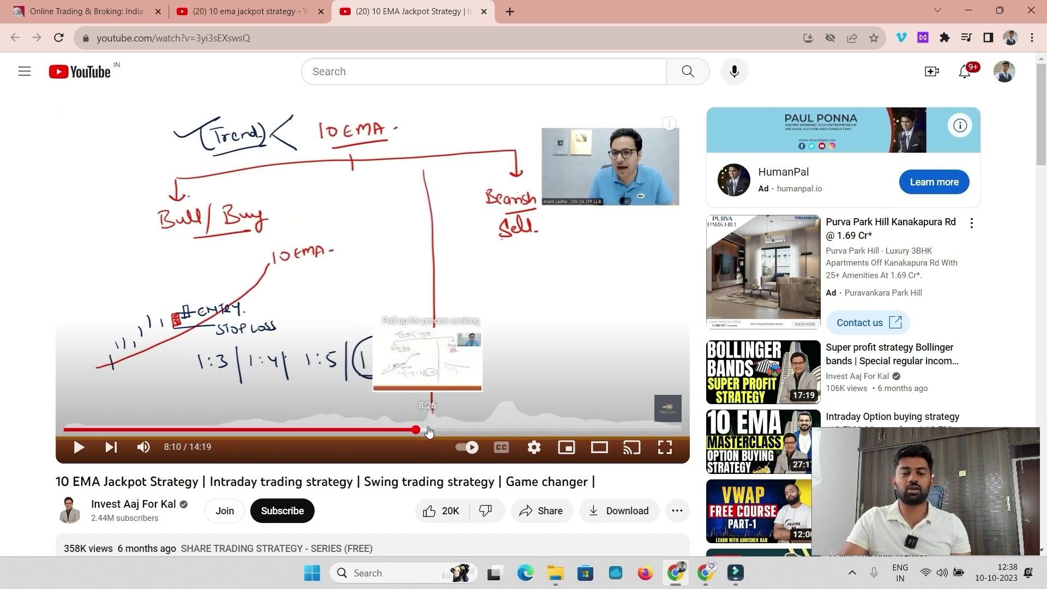
{"action": "left_click", "coordinate": [434, 430]}
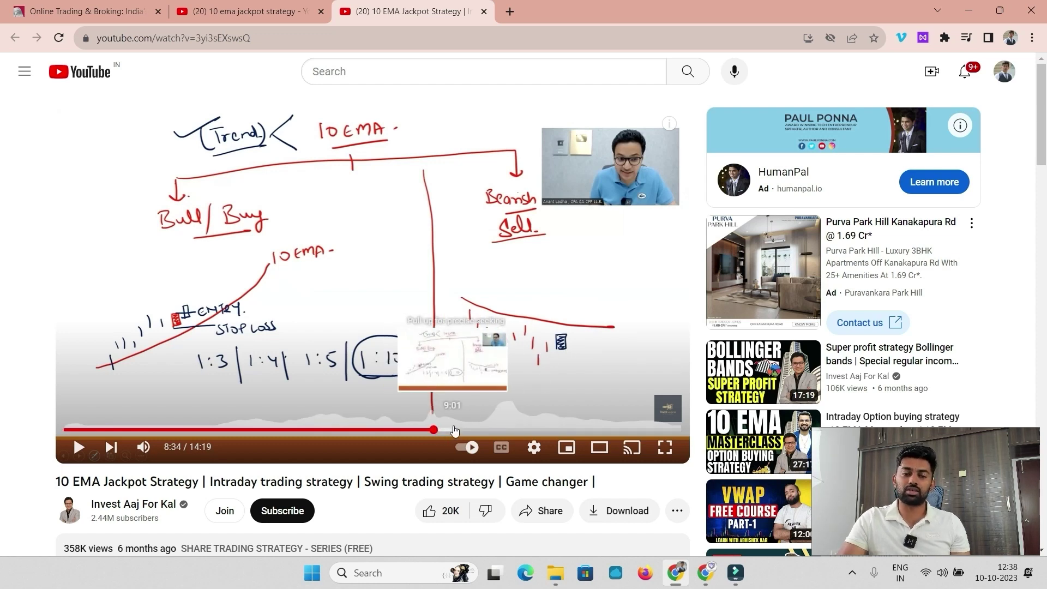
{"action": "left_click", "coordinate": [454, 429]}
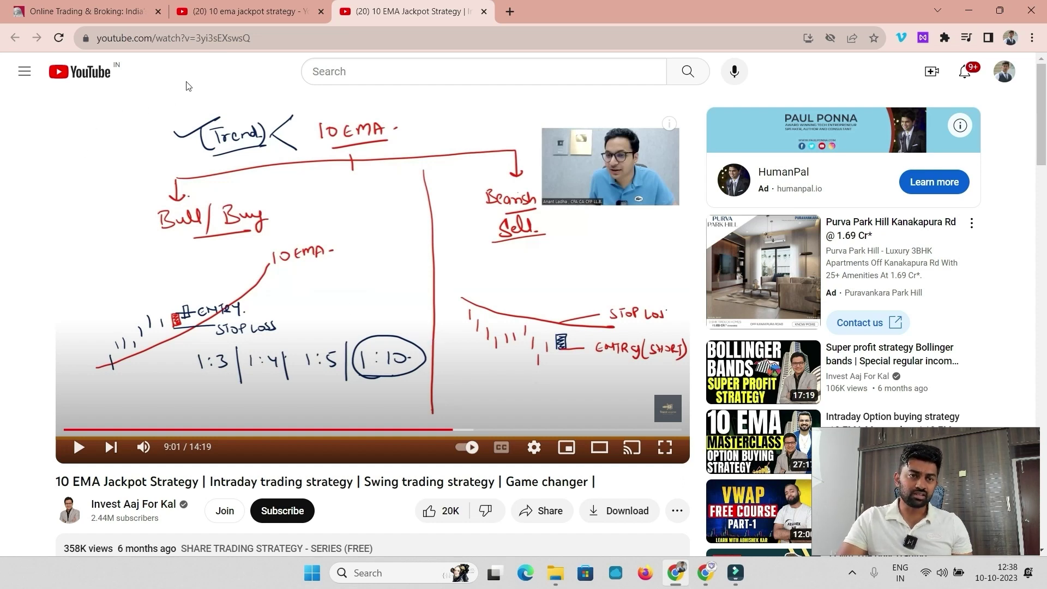
{"action": "left_click", "coordinate": [230, 17]}
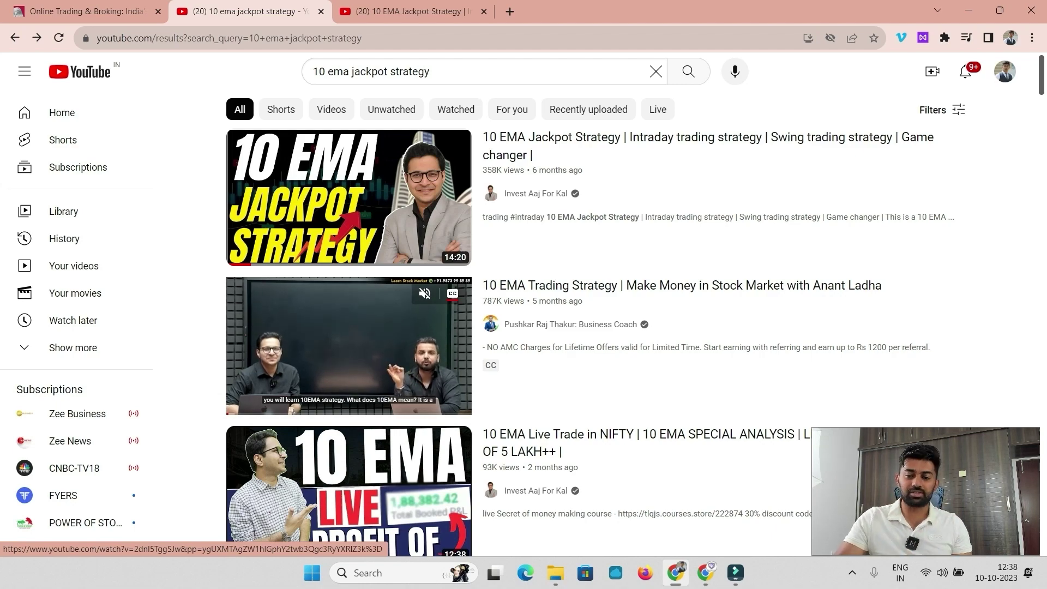
Step: Switch to the TradingView NIFTY futures chart and zoom in for wider candles
{"action": "left_click", "coordinate": [701, 581]}
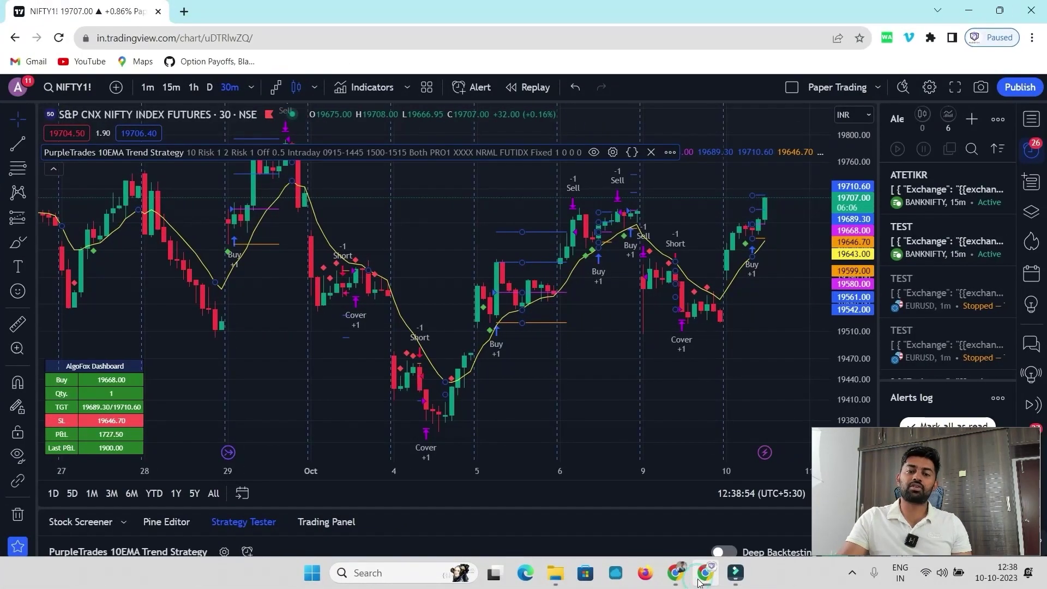
{"action": "mouse_move", "coordinate": [436, 450]}
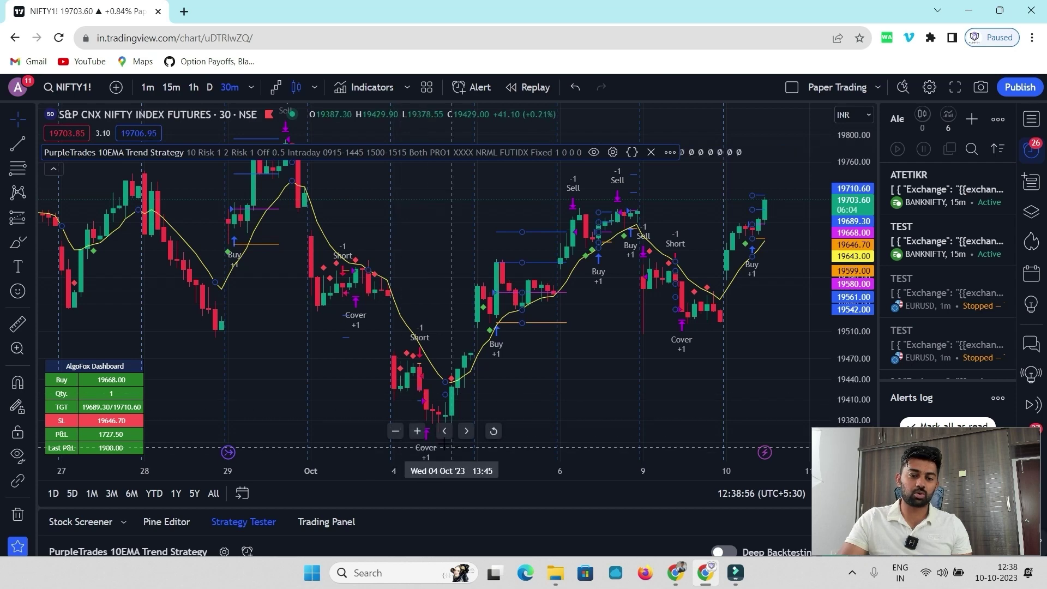
{"action": "left_click", "coordinate": [418, 431]}
{"action": "left_click", "coordinate": [418, 432]}
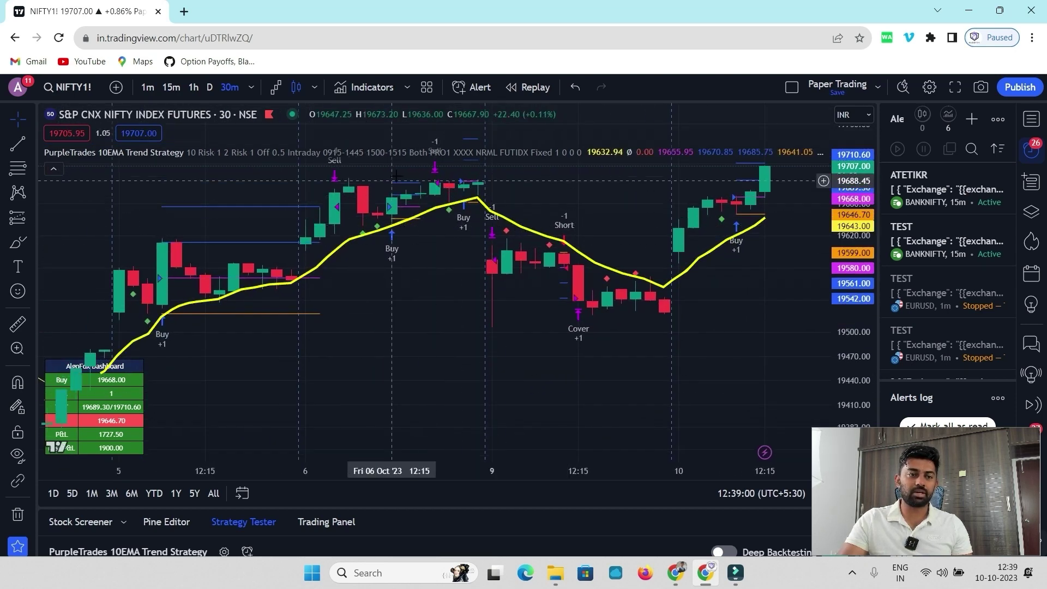
Step: Open the 10EMA Trend Strategy's Inputs and inspect the T1 target value
{"action": "mouse_move", "coordinate": [547, 162]}
{"action": "left_click", "coordinate": [612, 152]}
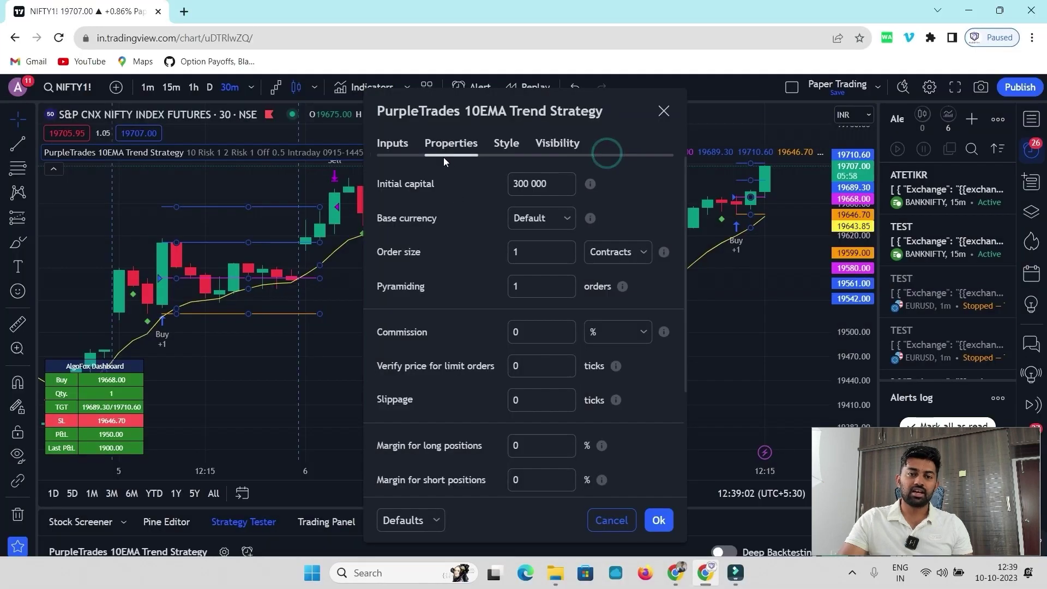
{"action": "left_click", "coordinate": [400, 151]}
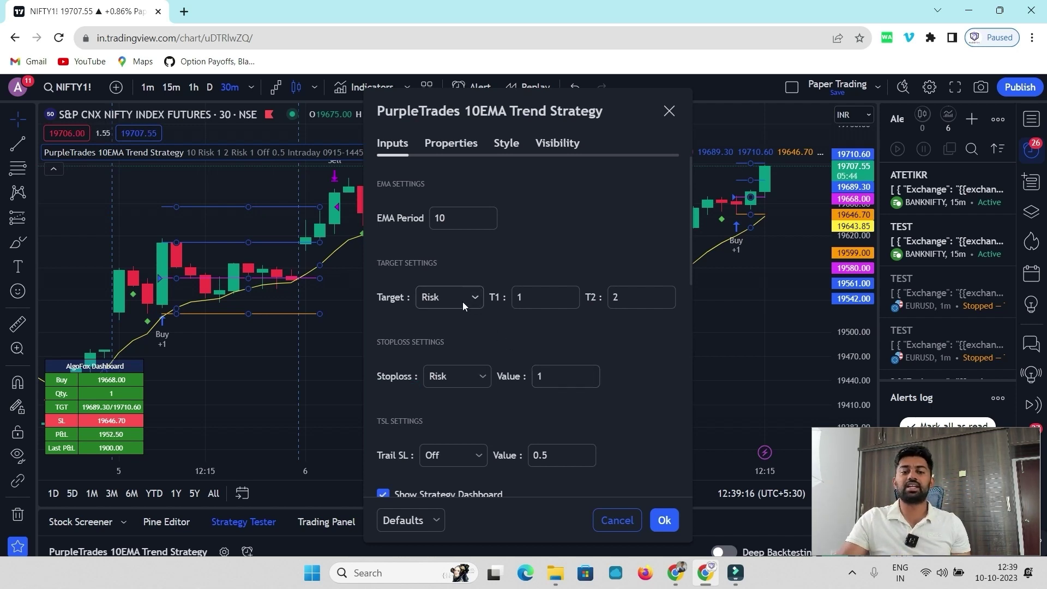
{"action": "left_click", "coordinate": [520, 298]}
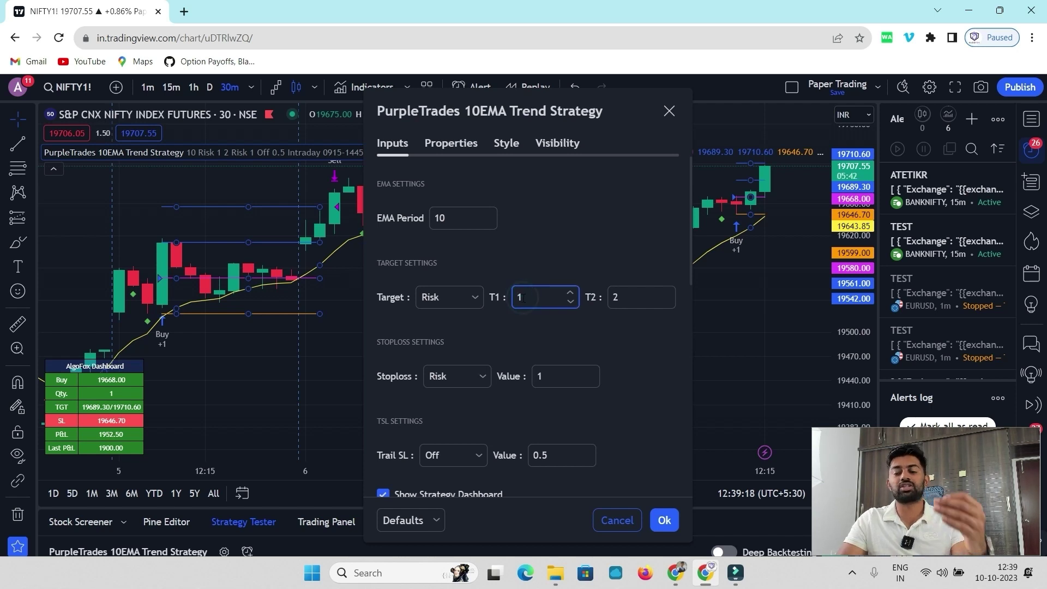
{"action": "left_click", "coordinate": [546, 343]}
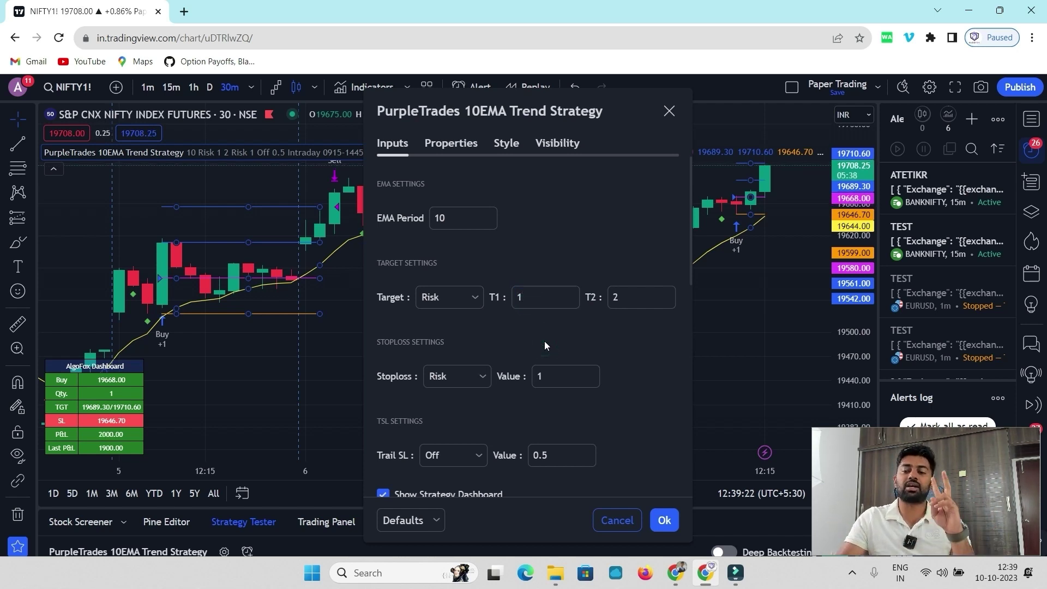
{"action": "left_click", "coordinate": [540, 307]}
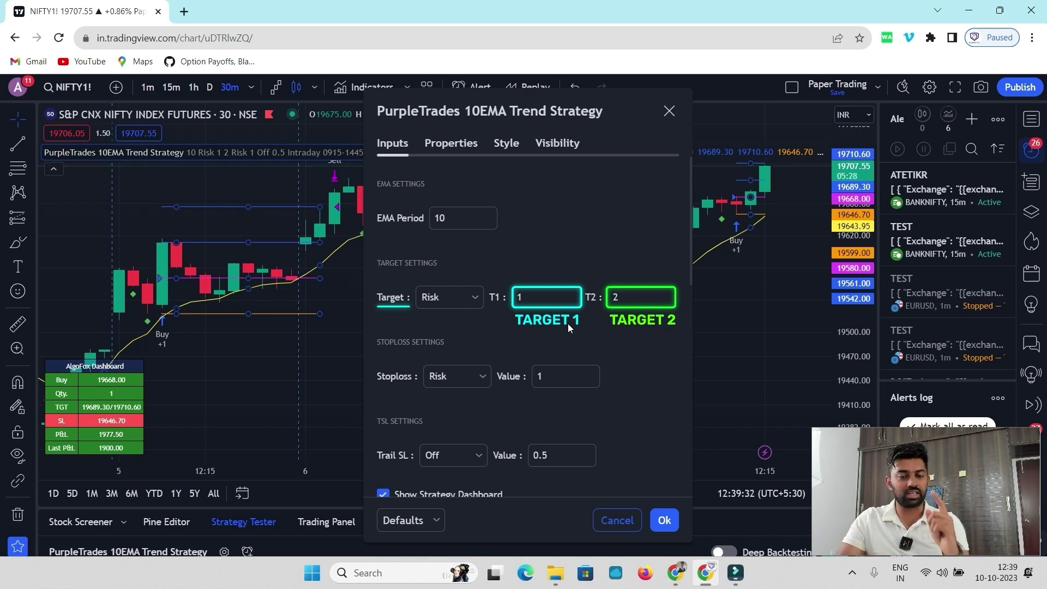
Step: Review the remaining inputs, keeping System Mode set to Intraday
{"action": "scroll", "coordinate": [692, 278], "scroll_direction": "down", "scroll_amount": 1}
{"action": "scroll", "coordinate": [426, 377], "scroll_direction": "down", "scroll_amount": 1}
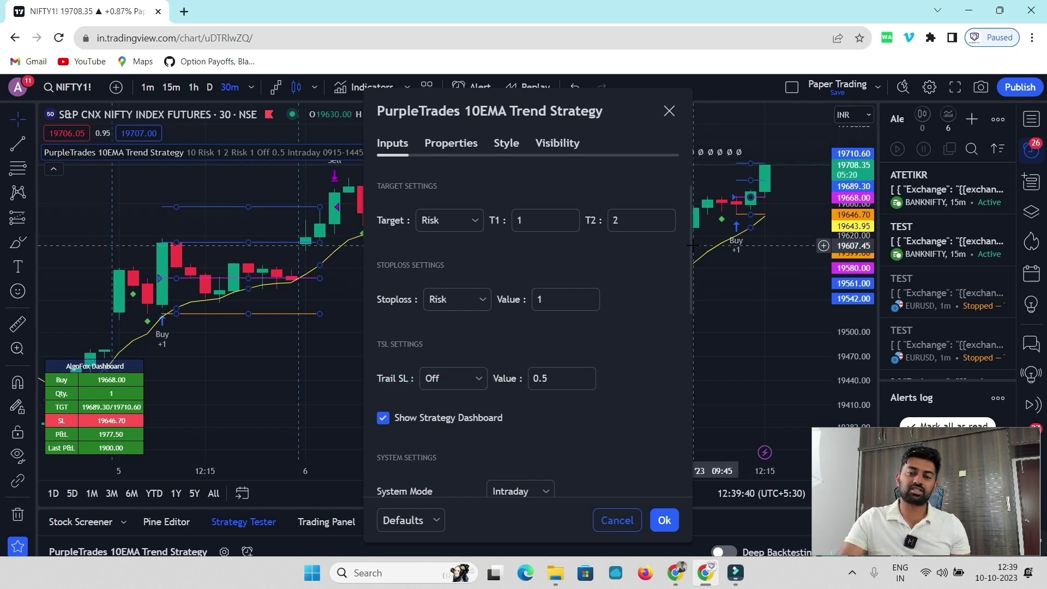
{"action": "scroll", "coordinate": [681, 314], "scroll_direction": "down", "scroll_amount": 3}
{"action": "left_click", "coordinate": [548, 401]}
{"action": "left_click", "coordinate": [549, 401]}
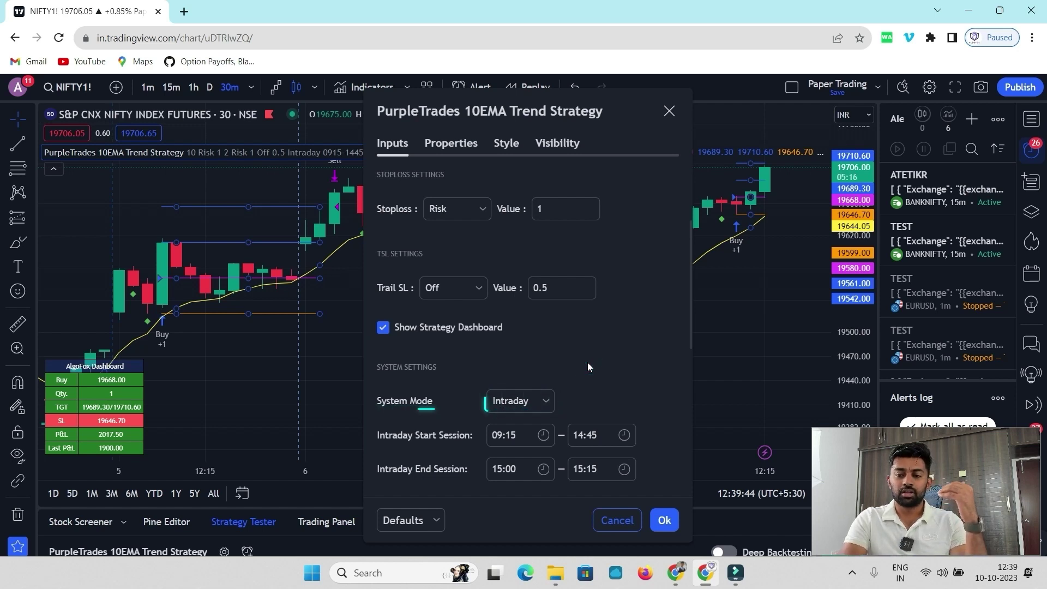
{"action": "scroll", "coordinate": [588, 363], "scroll_direction": "down", "scroll_amount": 1}
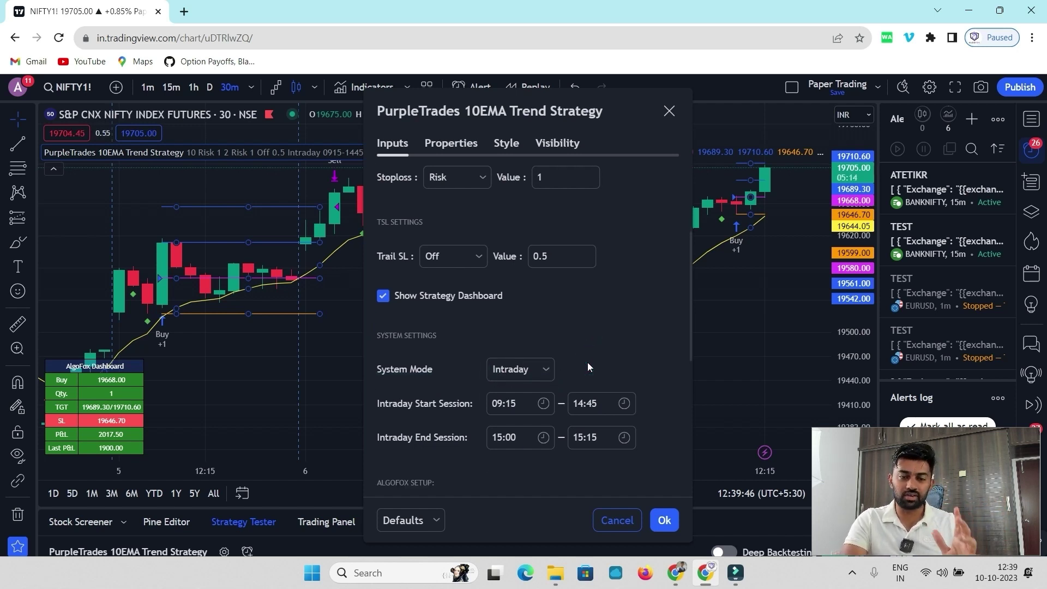
{"action": "scroll", "coordinate": [587, 362], "scroll_direction": "down", "scroll_amount": 10}
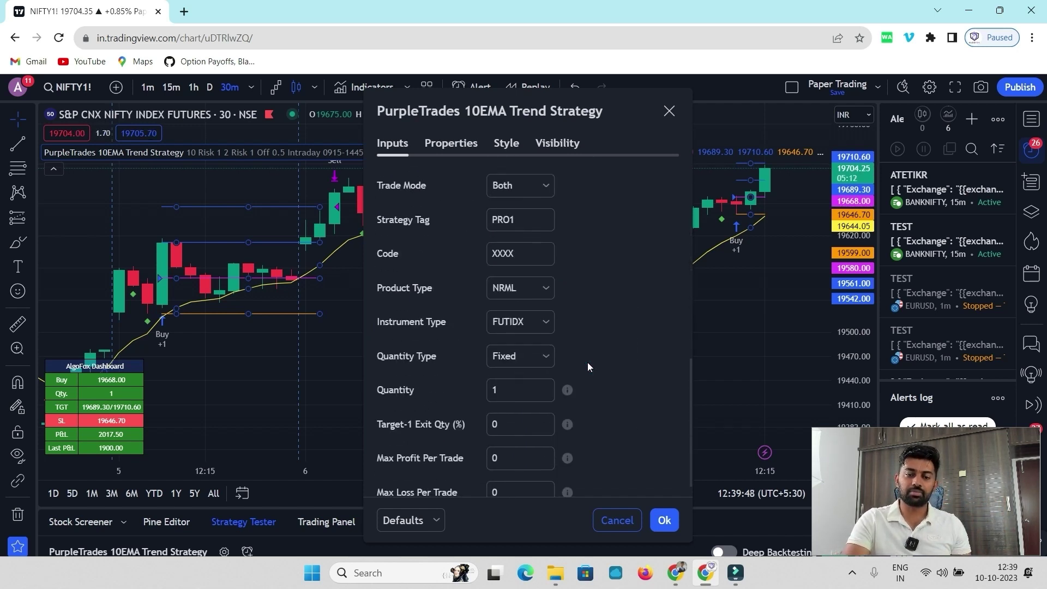
Step: Apply the strategy settings and switch the chart to 5-minute candles
{"action": "left_click", "coordinate": [665, 522]}
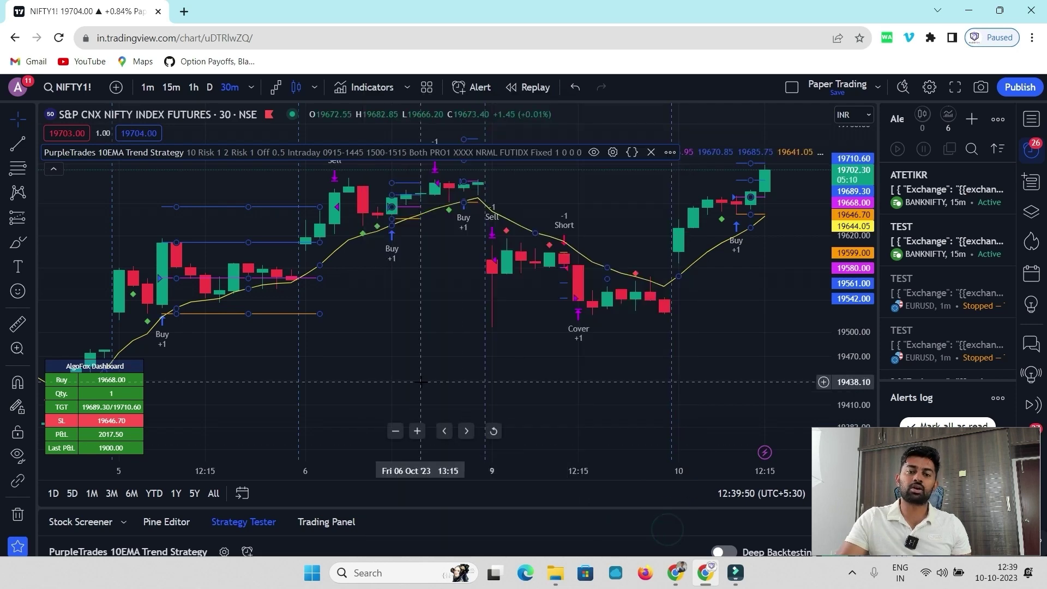
{"action": "left_click_drag", "start_coordinate": [458, 398], "coordinate": [444, 397]}
{"action": "left_click", "coordinate": [308, 296]}
{"action": "left_click", "coordinate": [250, 88]}
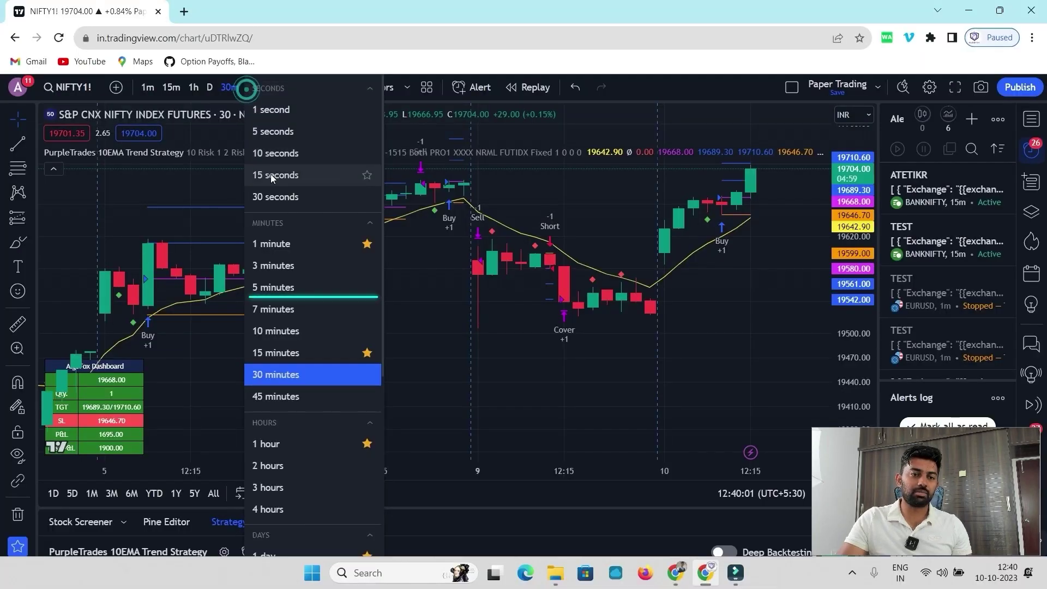
{"action": "left_click", "coordinate": [285, 286]}
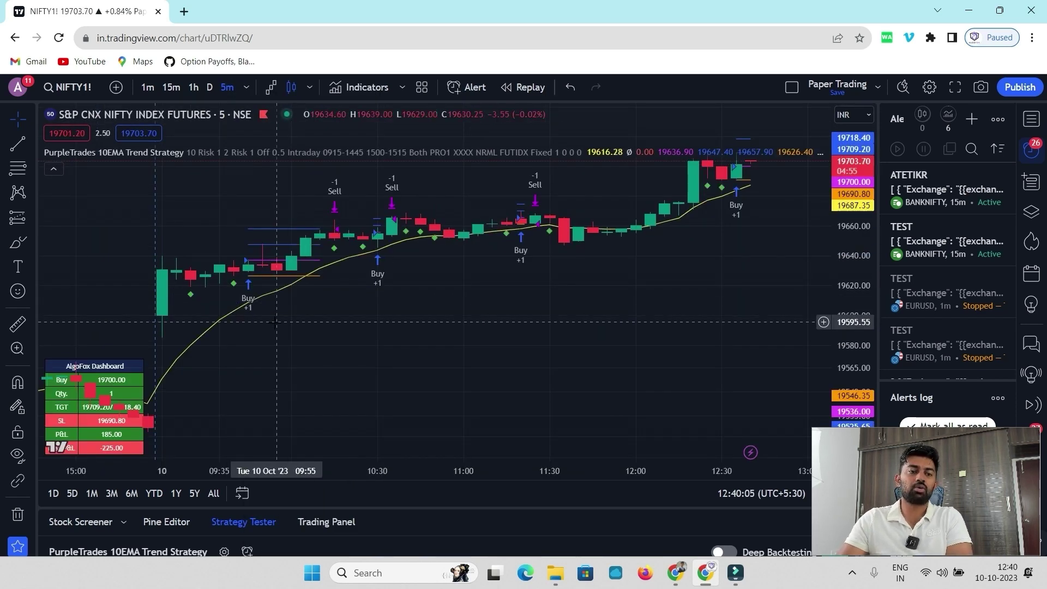
Step: Pan through the chart to review the Buy/Sell signals and toggle the Strategy Tester panel
{"action": "left_click_drag", "start_coordinate": [159, 321], "coordinate": [273, 322]}
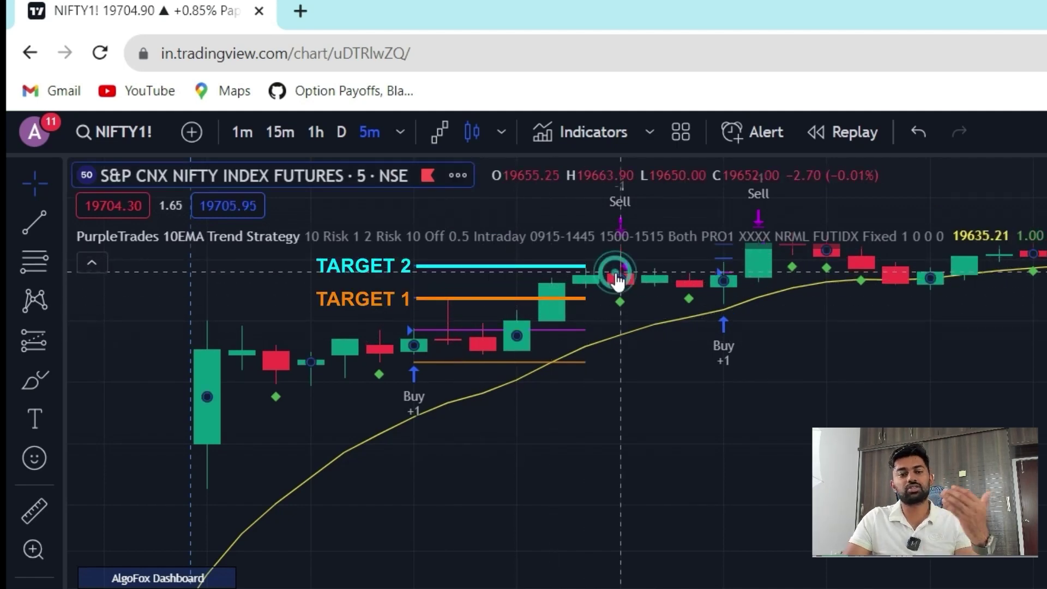
{"action": "left_click_drag", "start_coordinate": [711, 392], "coordinate": [631, 479]}
{"action": "left_click_drag", "start_coordinate": [719, 338], "coordinate": [669, 367]}
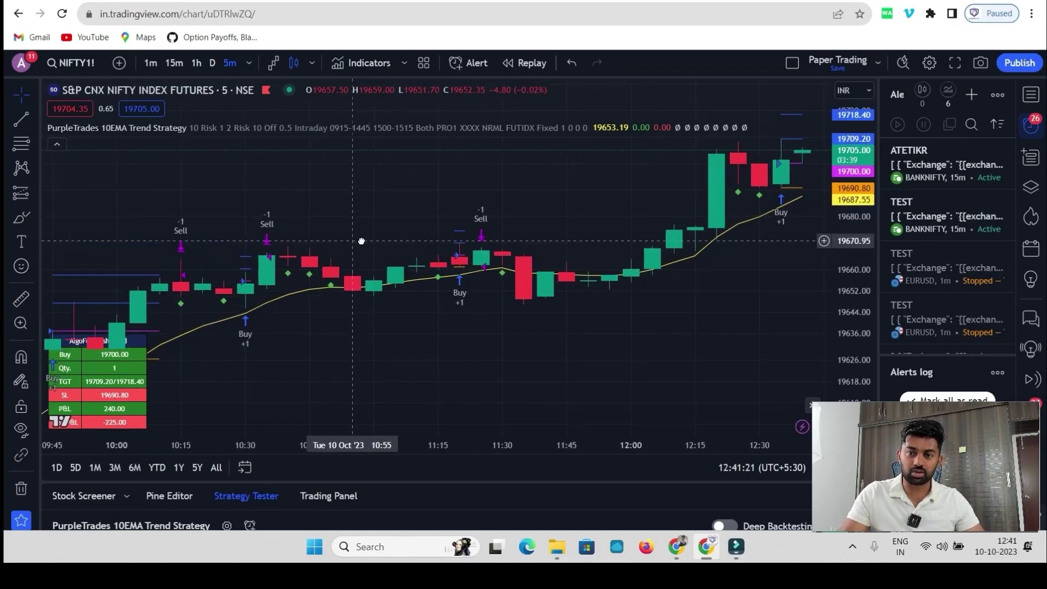
{"action": "left_click_drag", "start_coordinate": [361, 241], "coordinate": [469, 235]}
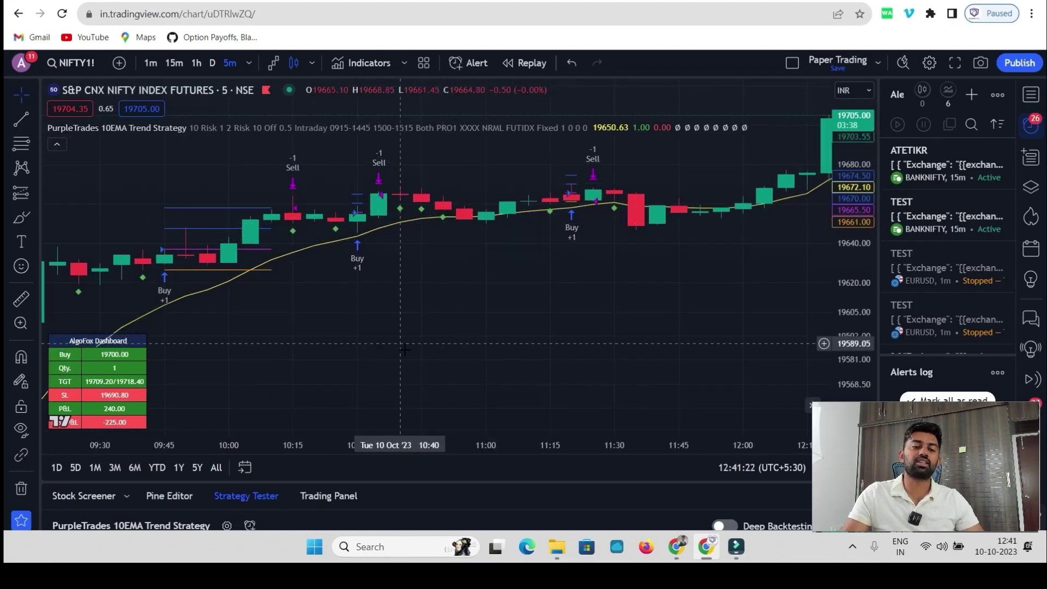
{"action": "scroll", "coordinate": [403, 412], "scroll_direction": "down", "scroll_amount": 3}
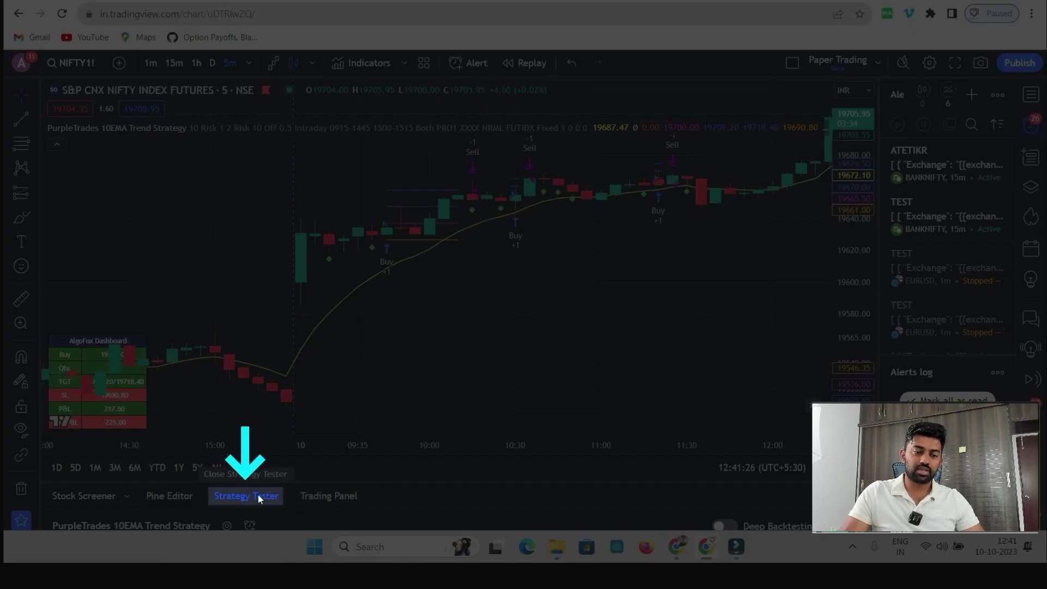
{"action": "left_click", "coordinate": [249, 502]}
{"action": "left_click", "coordinate": [257, 516]}
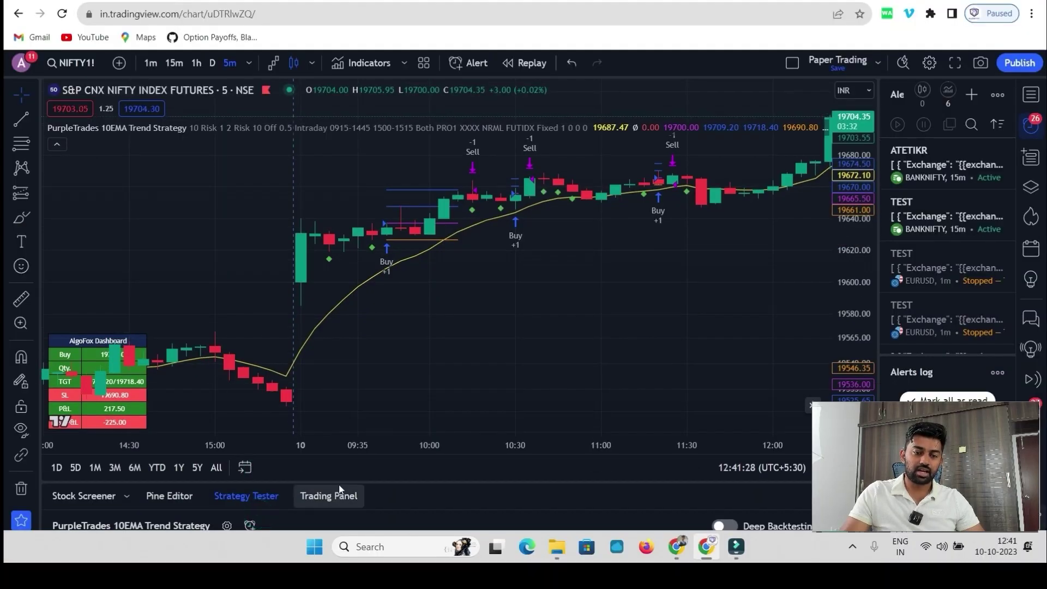
Step: Enlarge the results panel and open the strategy inputs to select the T1 and T2 targets
{"action": "left_click_drag", "start_coordinate": [338, 487], "coordinate": [405, 223]}
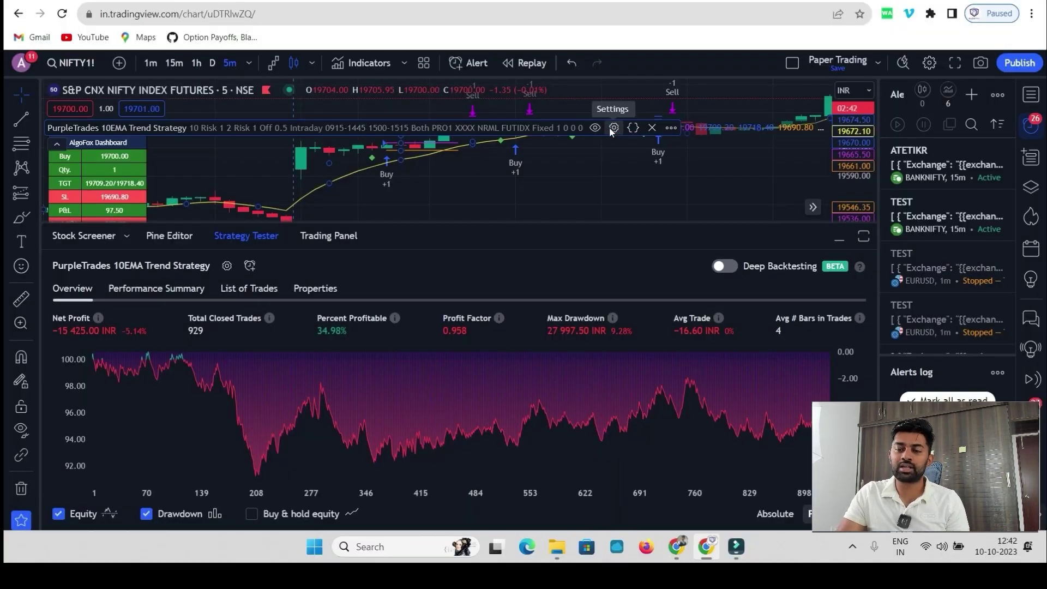
{"action": "left_click", "coordinate": [613, 129]}
{"action": "left_click", "coordinate": [532, 345]}
{"action": "left_click", "coordinate": [513, 273]}
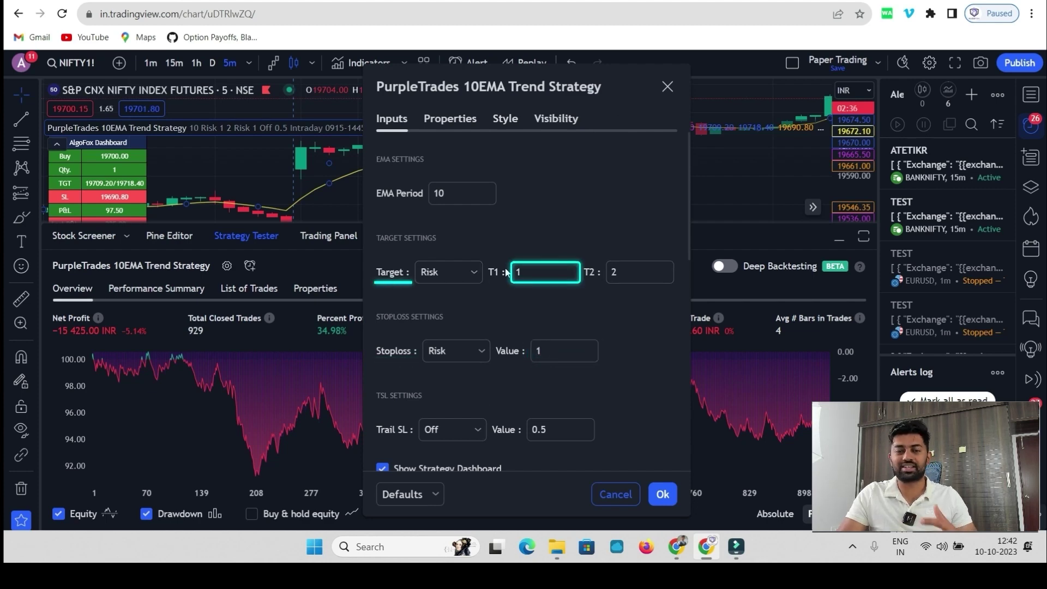
{"action": "left_click", "coordinate": [608, 278]}
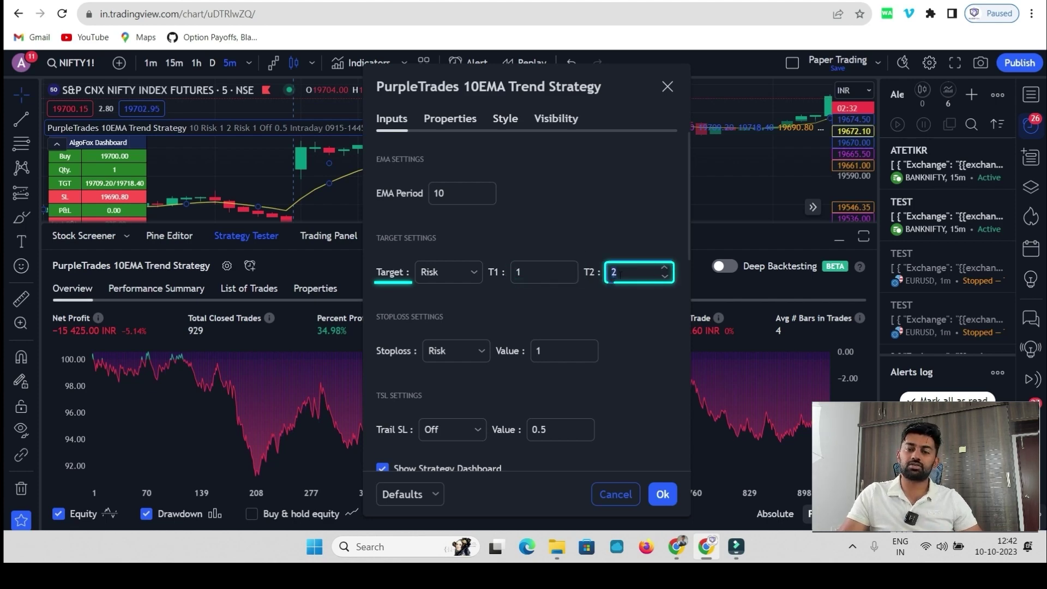
{"action": "left_click", "coordinate": [580, 329]}
{"action": "left_click", "coordinate": [626, 274]}
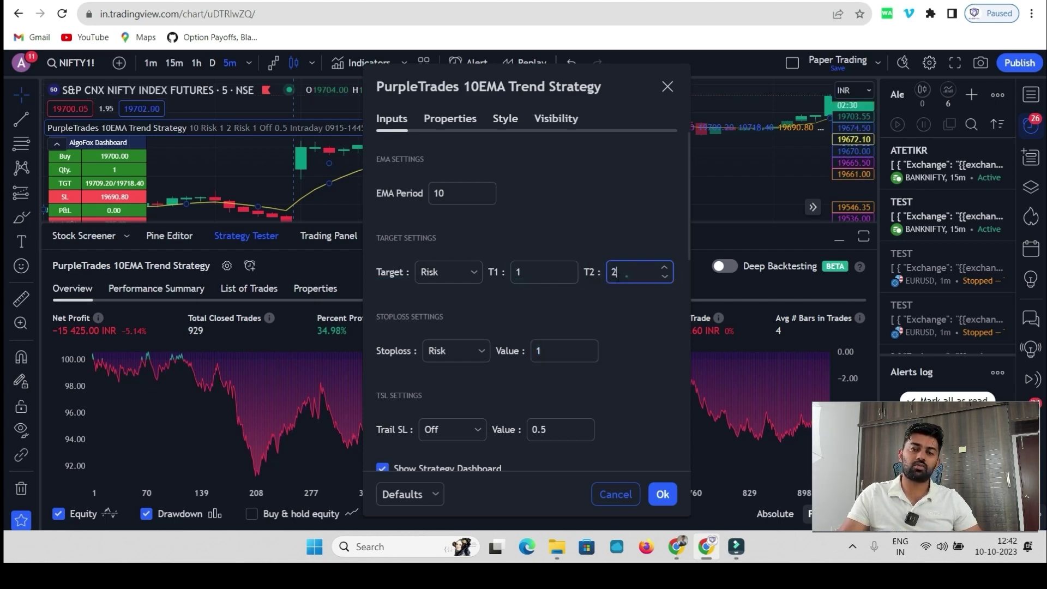
Step: Set T2 to 10 and check the resulting −30,342.50 INR net profit
{"action": "left_click_drag", "start_coordinate": [569, 90], "coordinate": [684, 78]}
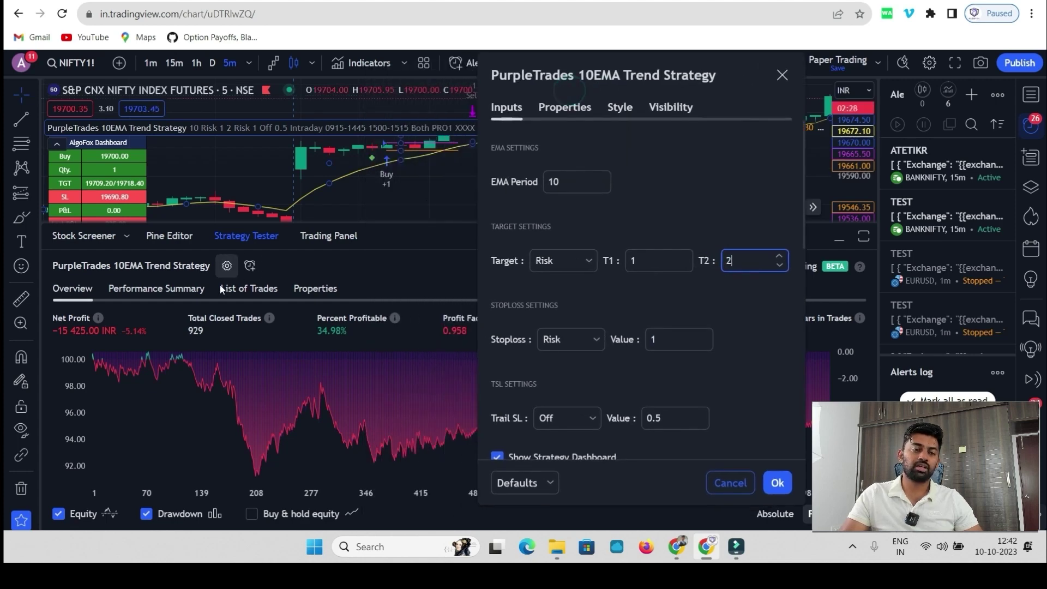
{"action": "left_click", "coordinate": [743, 258]}
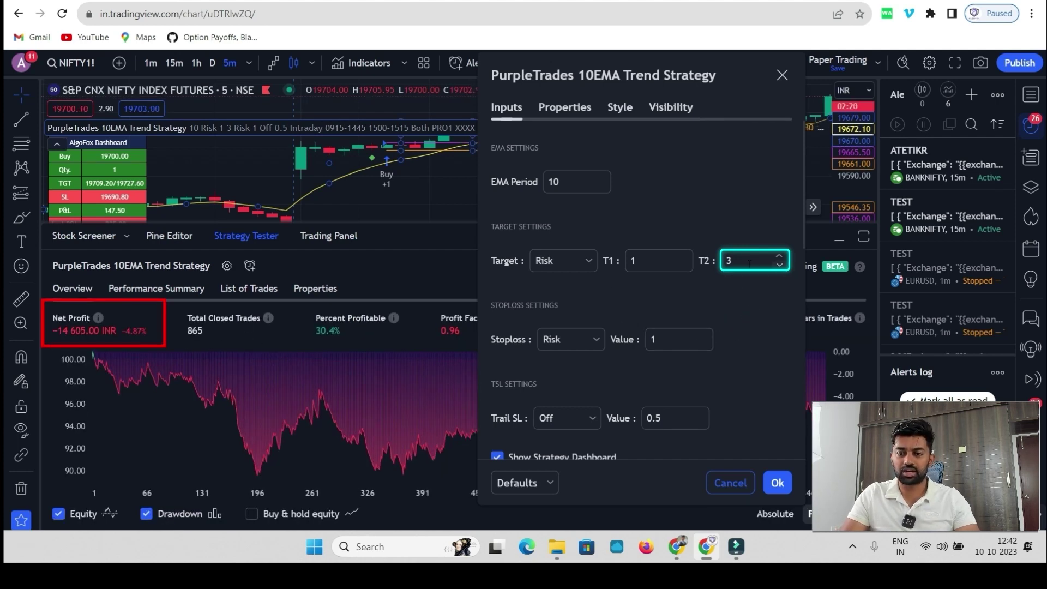
{"action": "left_click", "coordinate": [741, 324]}
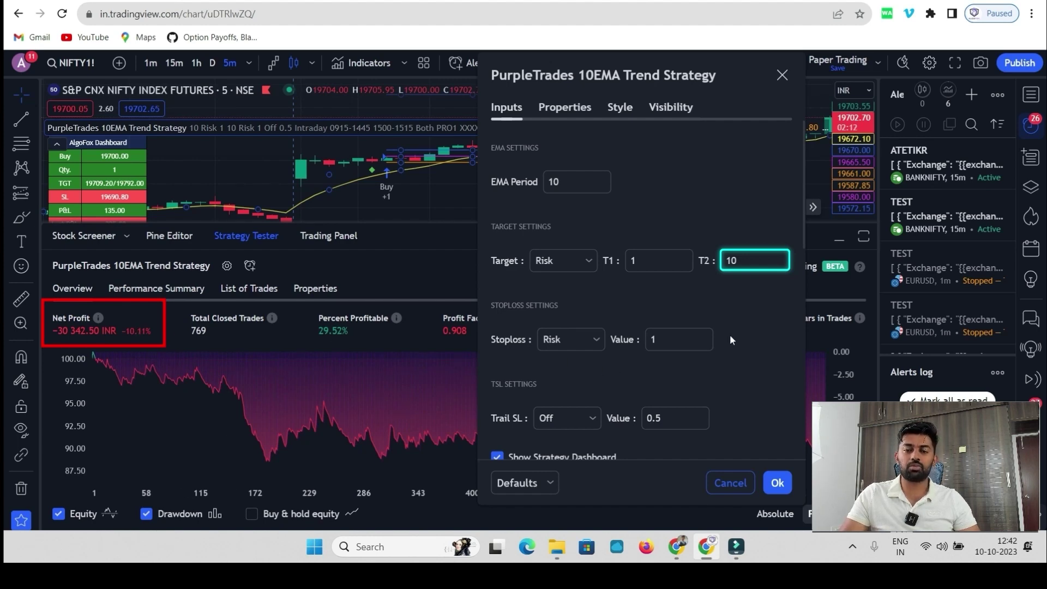
{"action": "left_click", "coordinate": [752, 328]}
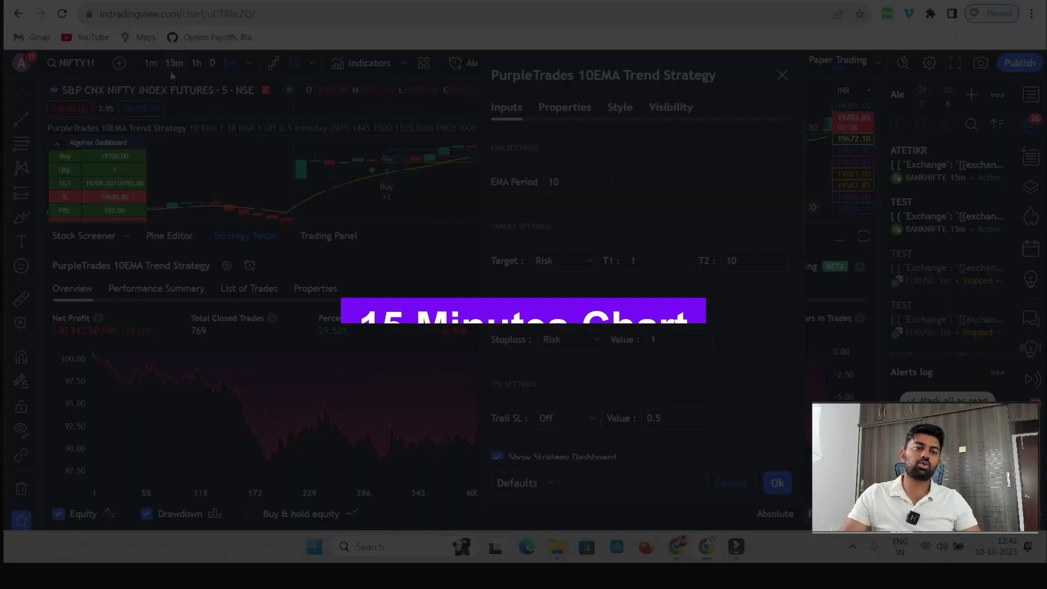
Step: Switch to 15-minute candles, enlarge the chart, and inspect the 9 Oct 10:45 short trade
{"action": "left_click", "coordinate": [173, 70]}
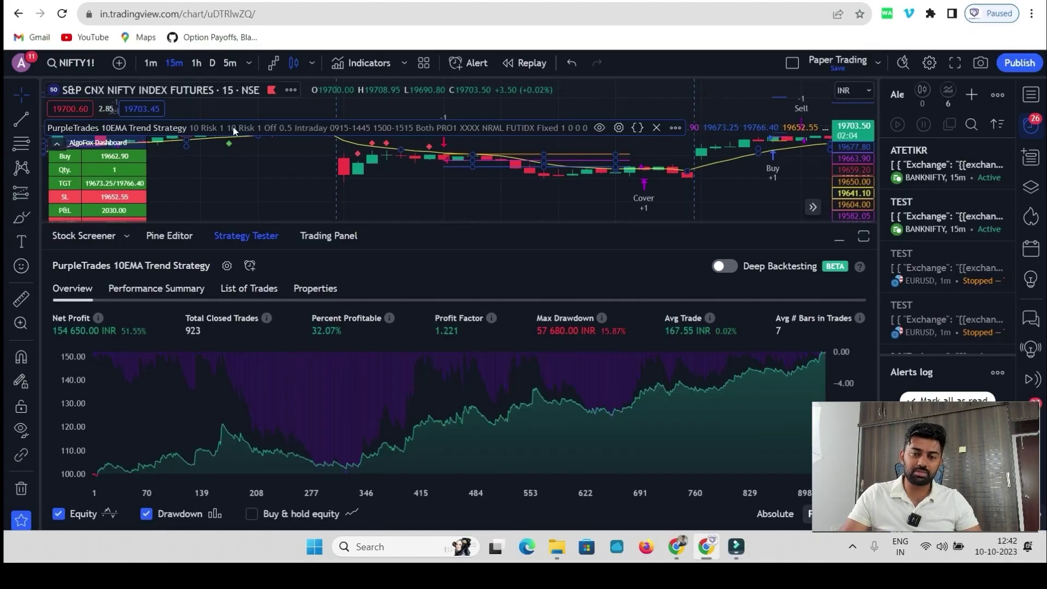
{"action": "left_click_drag", "start_coordinate": [421, 224], "coordinate": [430, 153]}
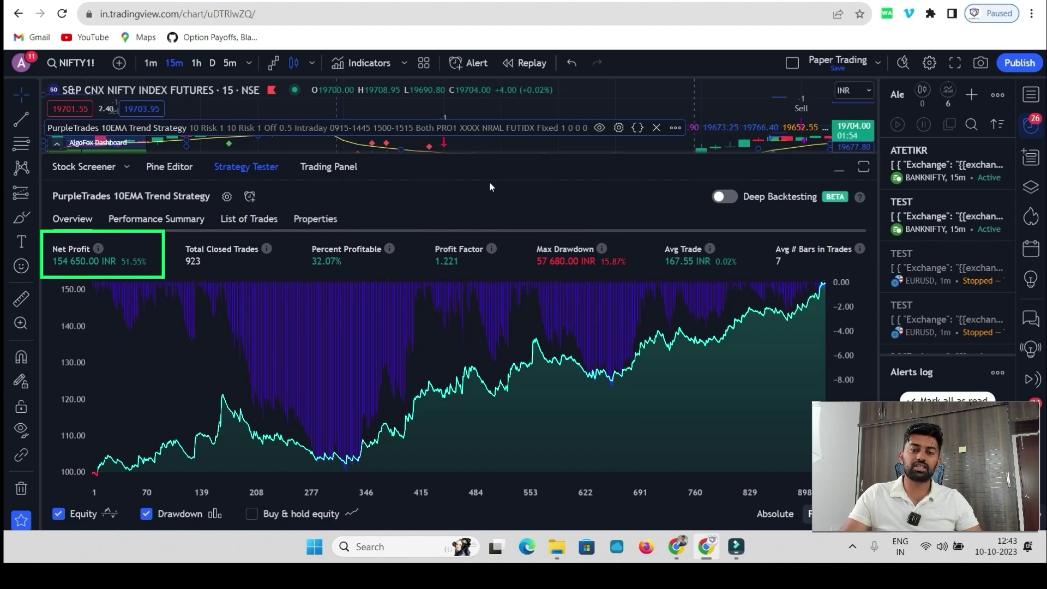
{"action": "left_click_drag", "start_coordinate": [511, 186], "coordinate": [512, 435]}
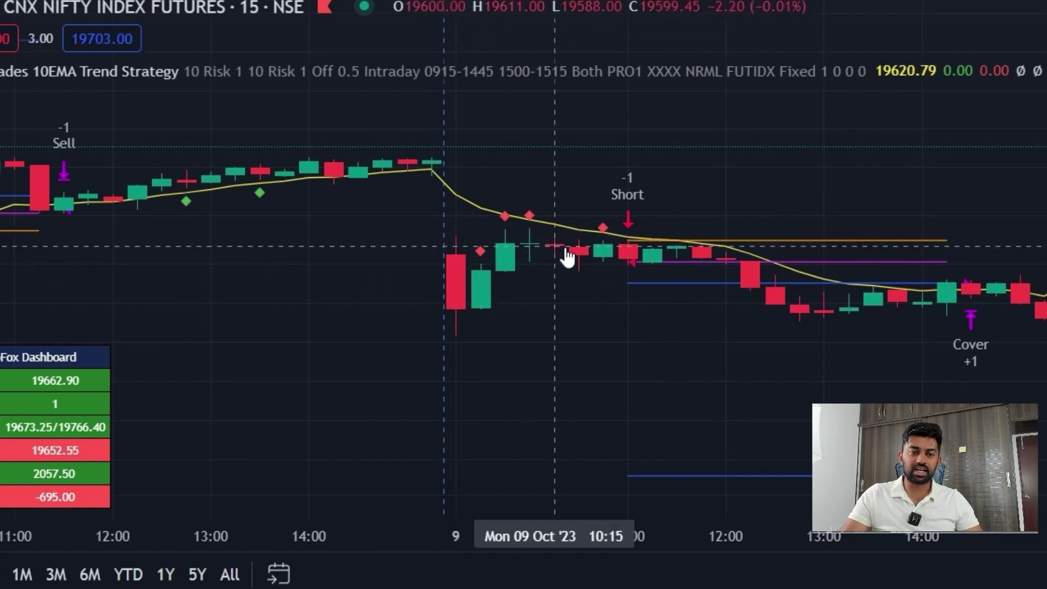
{"action": "left_click", "coordinate": [605, 252]}
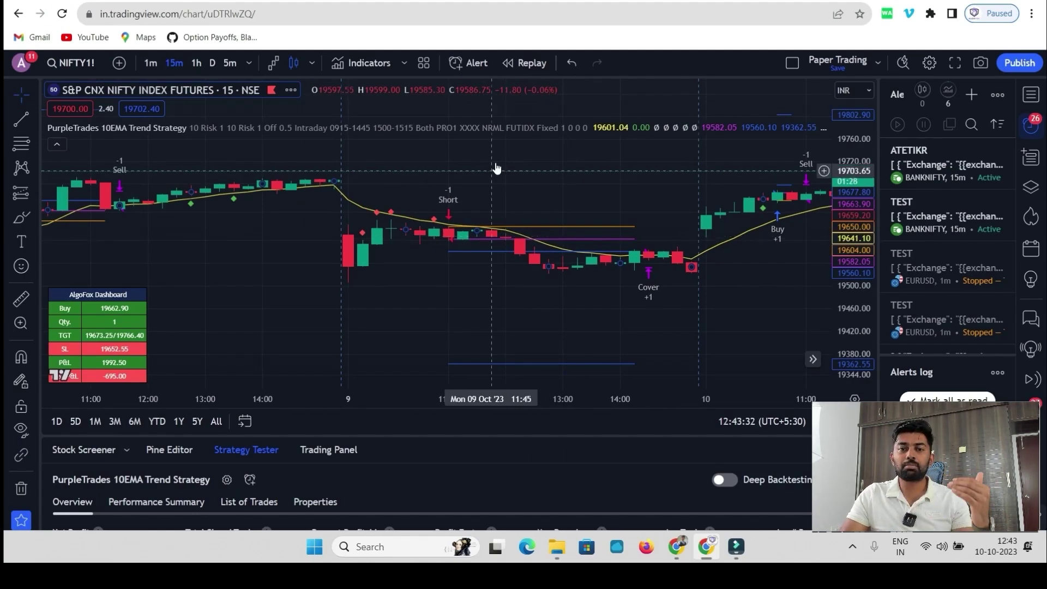
{"action": "mouse_move", "coordinate": [614, 135]}
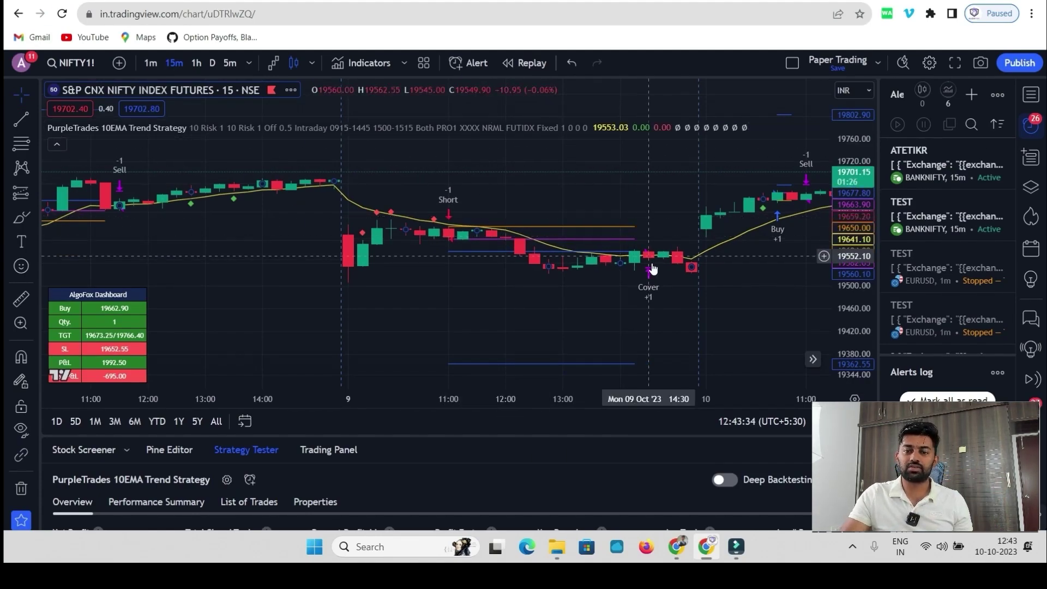
{"action": "left_click", "coordinate": [615, 129]}
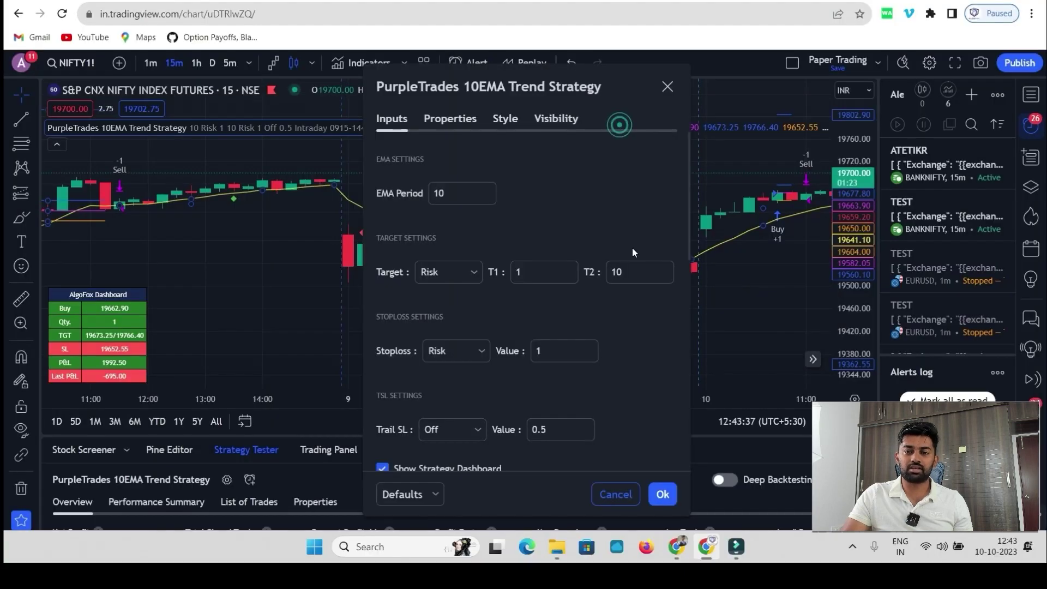
{"action": "left_click", "coordinate": [635, 271]}
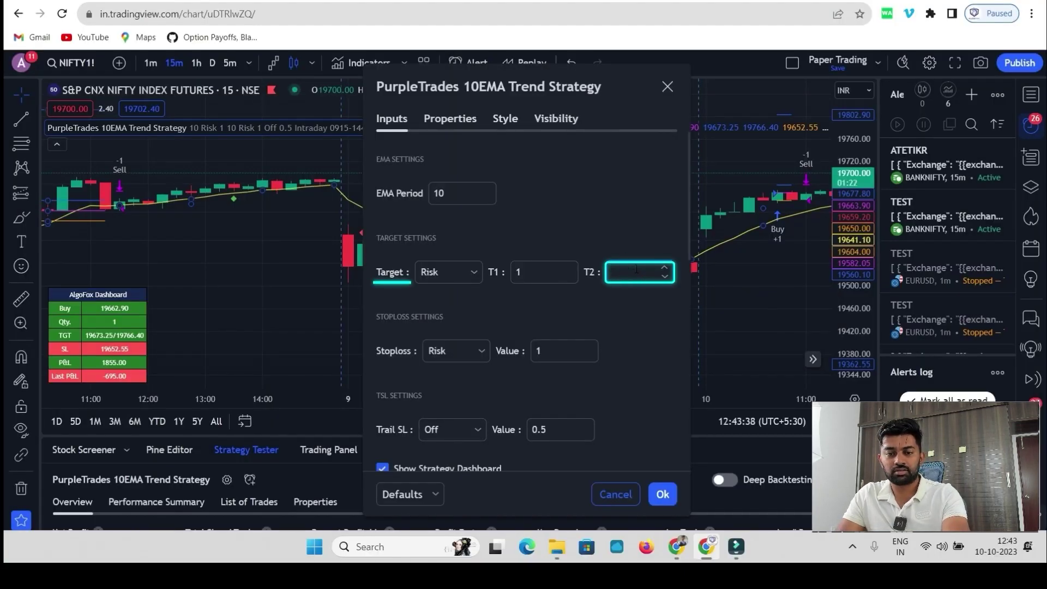
{"action": "left_click", "coordinate": [663, 494]}
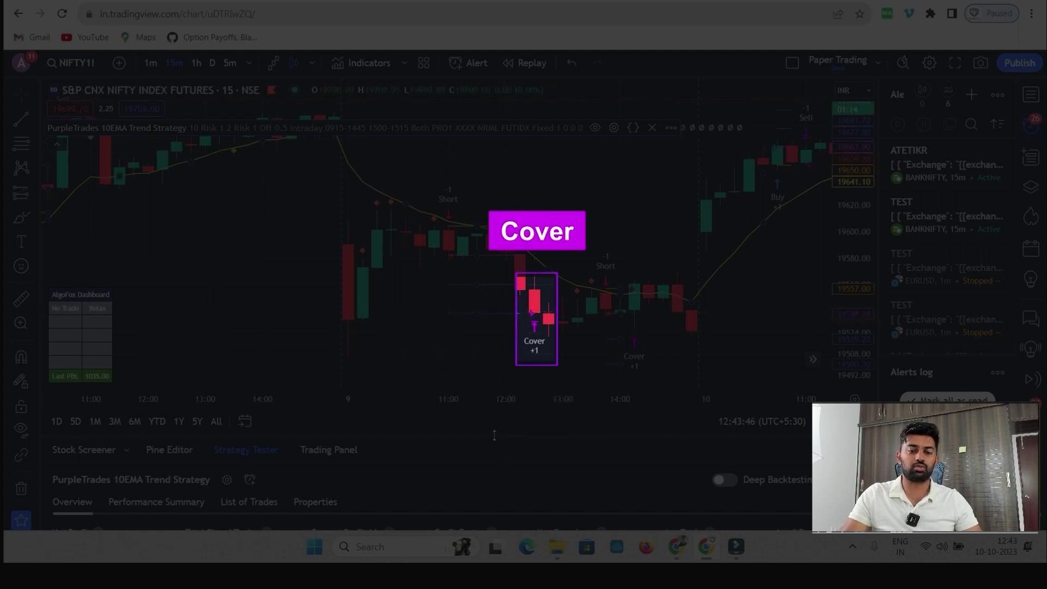
{"action": "left_click_drag", "start_coordinate": [494, 436], "coordinate": [526, 203]}
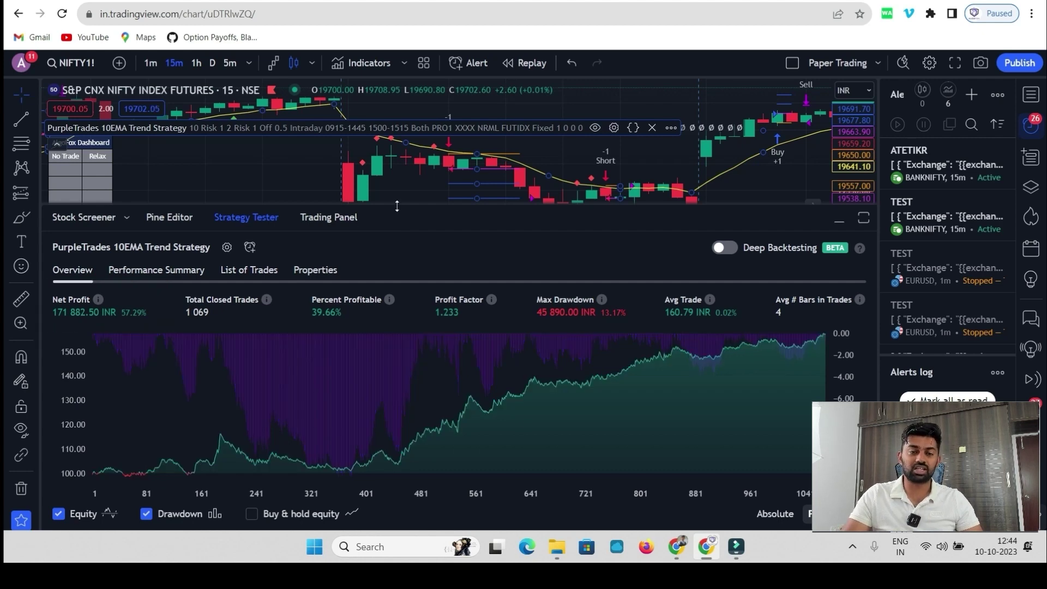
{"action": "left_click_drag", "start_coordinate": [397, 206], "coordinate": [435, 229]}
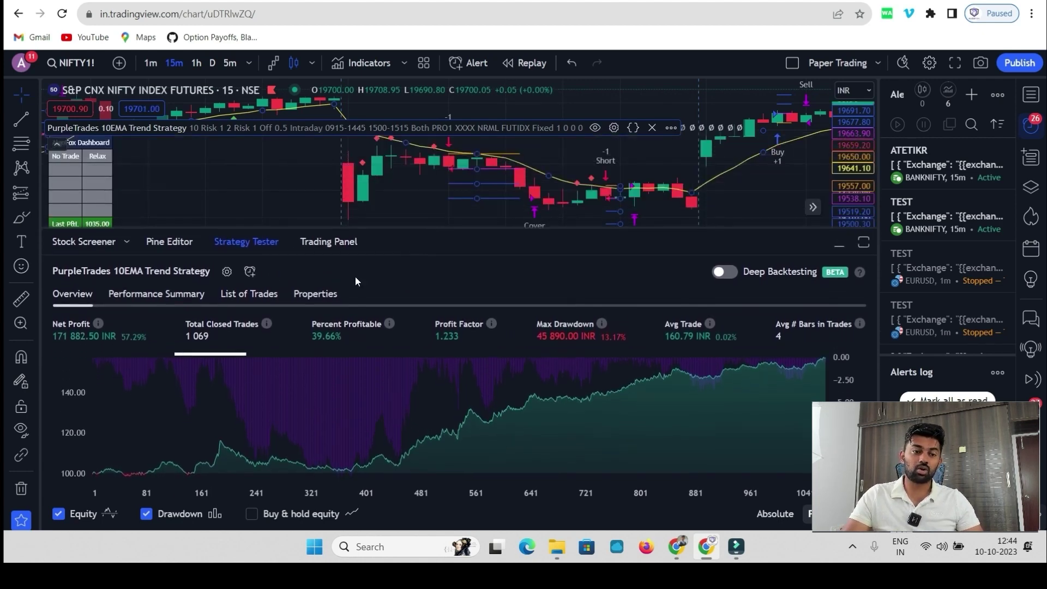
Step: Set the strategy's commission to 0.03% in Properties and rerun the backtest
{"action": "left_click", "coordinate": [608, 133]}
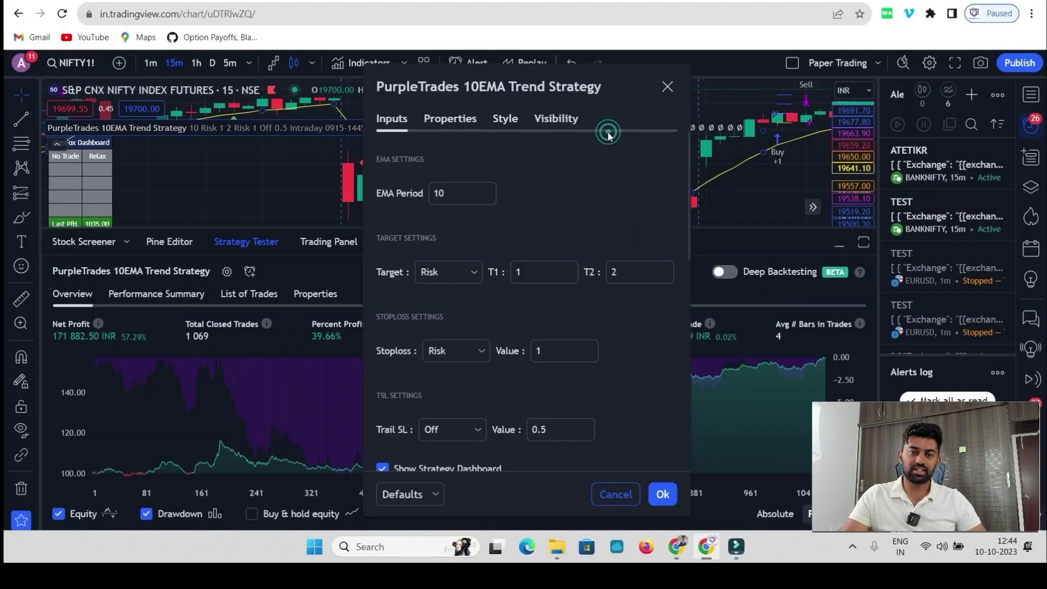
{"action": "left_click", "coordinate": [441, 118]}
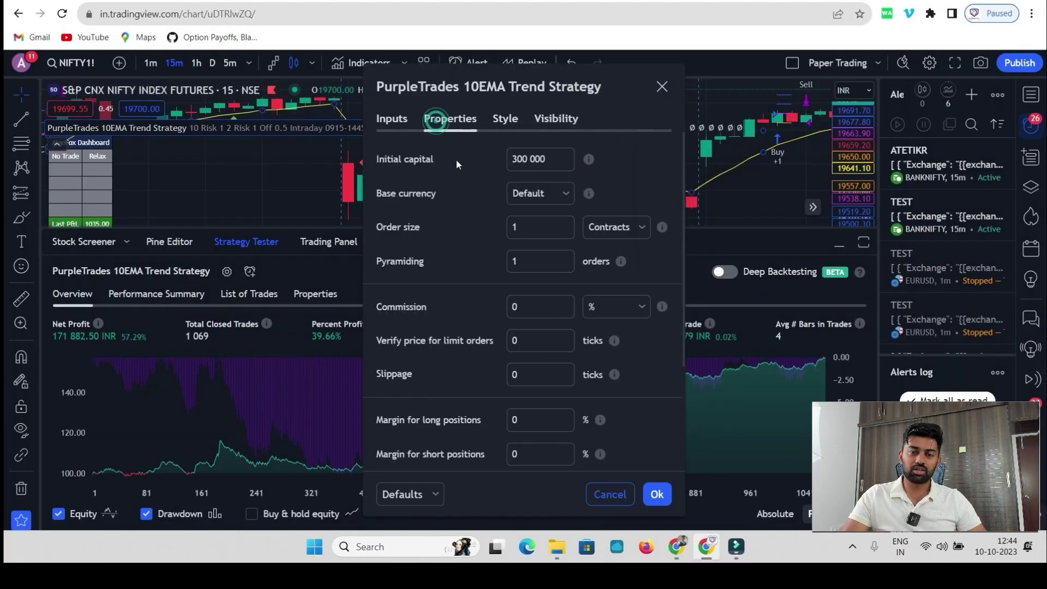
{"action": "left_click", "coordinate": [527, 307]}
{"action": "type", "text": ".03"}
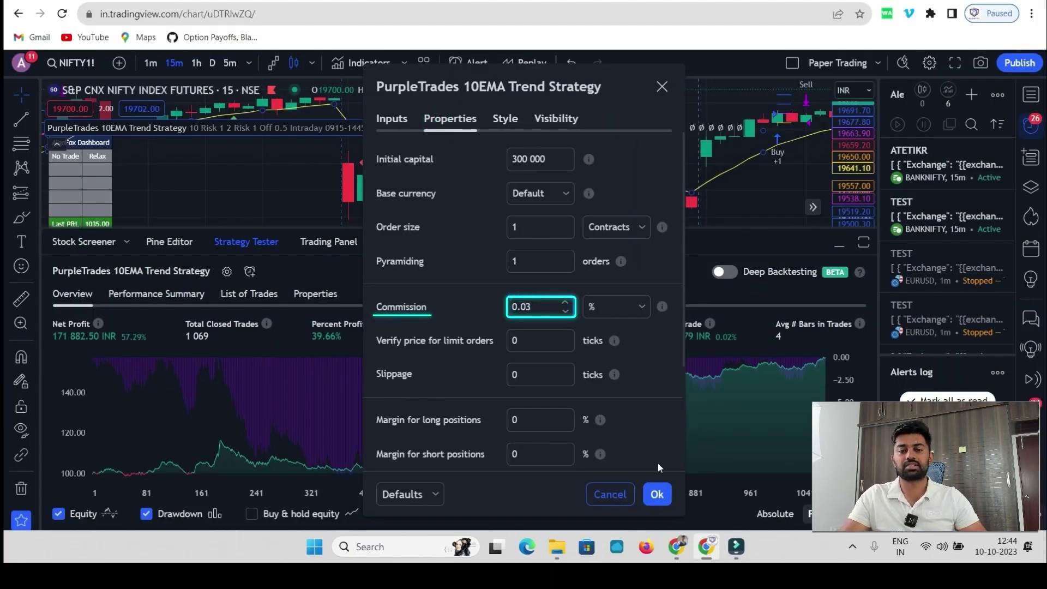
{"action": "left_click", "coordinate": [657, 495]}
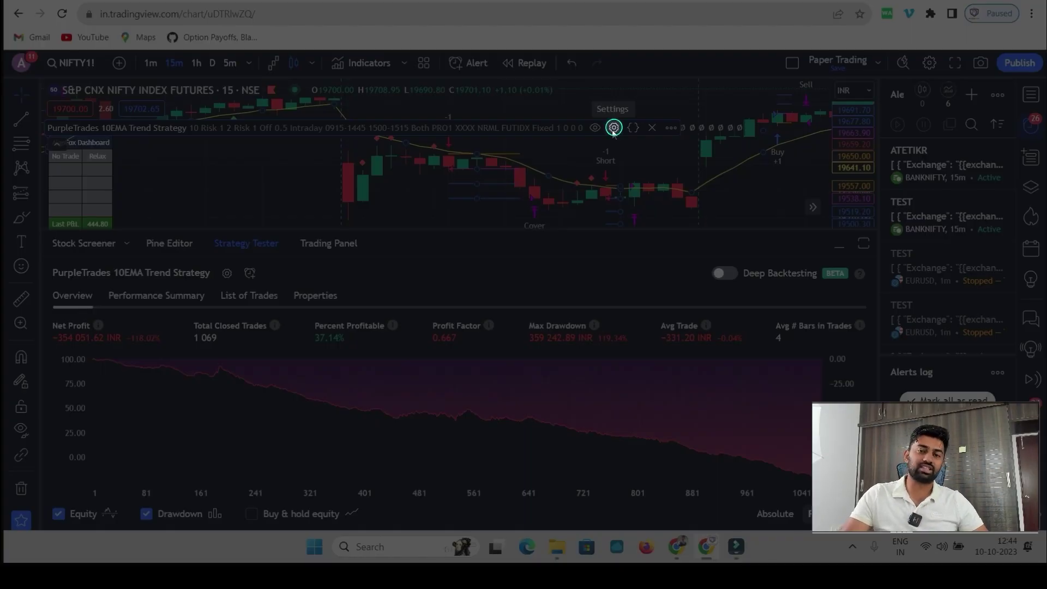
Step: Review the target, stoploss and trailing stoploss type options without changing them
{"action": "left_click", "coordinate": [613, 128]}
{"action": "left_click", "coordinate": [384, 118]}
{"action": "left_click", "coordinate": [453, 194]}
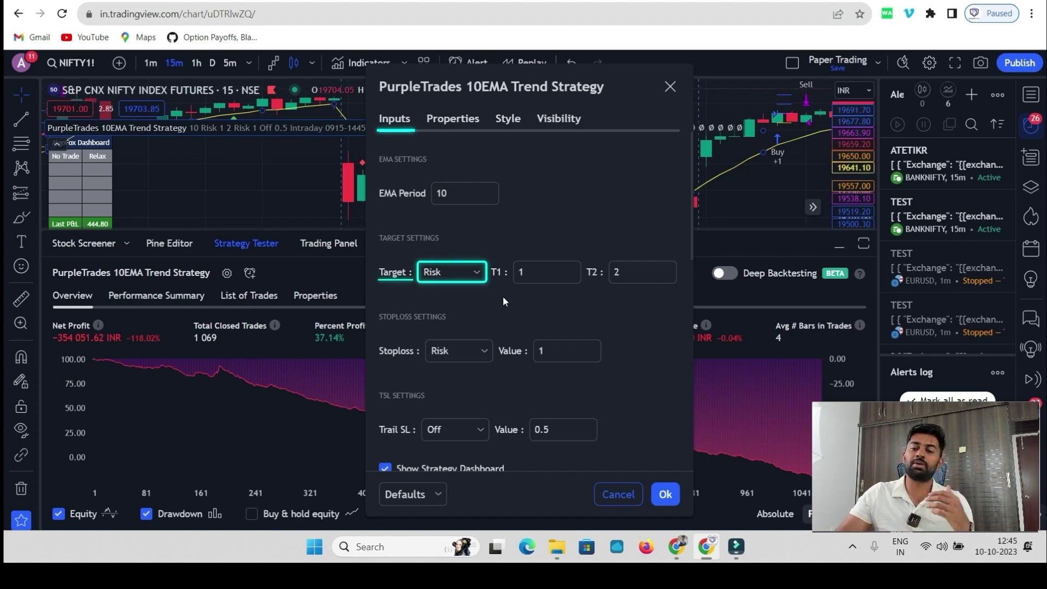
{"action": "left_click", "coordinate": [461, 274]}
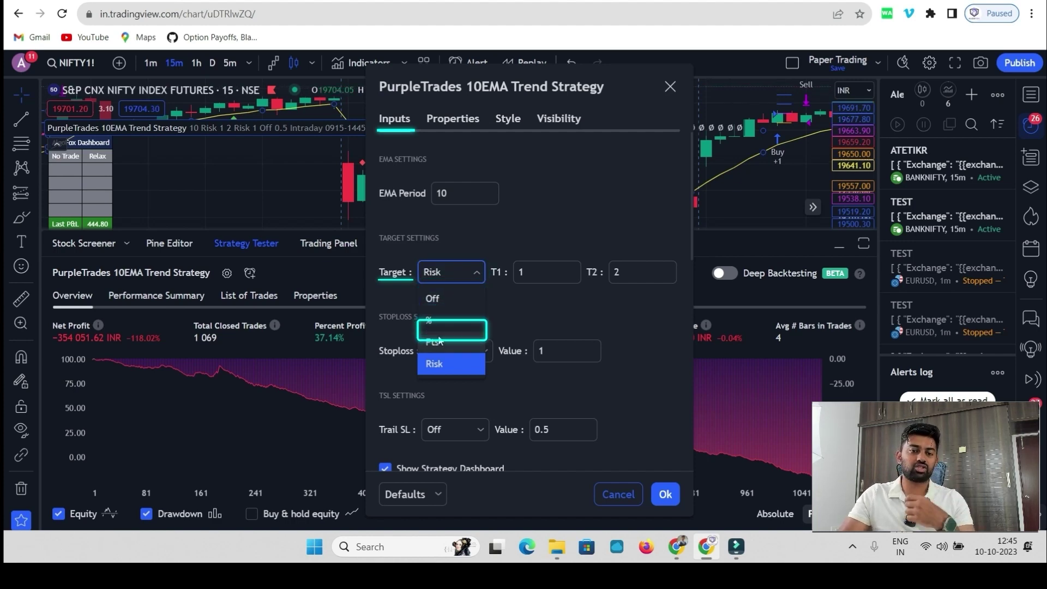
{"action": "left_click", "coordinate": [514, 306]}
{"action": "left_click", "coordinate": [474, 355]}
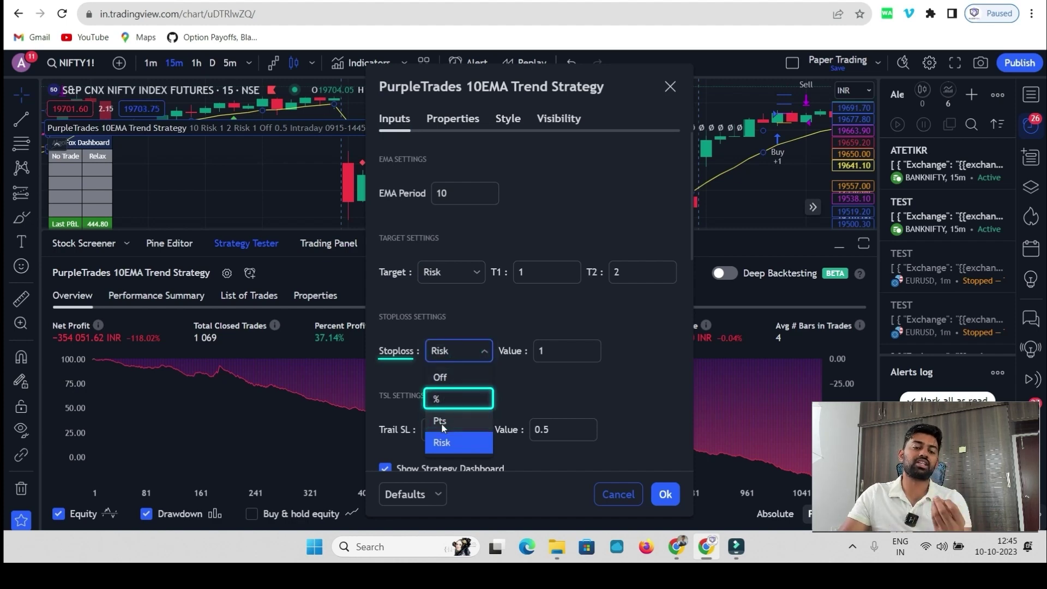
{"action": "left_click", "coordinate": [533, 388]}
{"action": "left_click", "coordinate": [435, 436]}
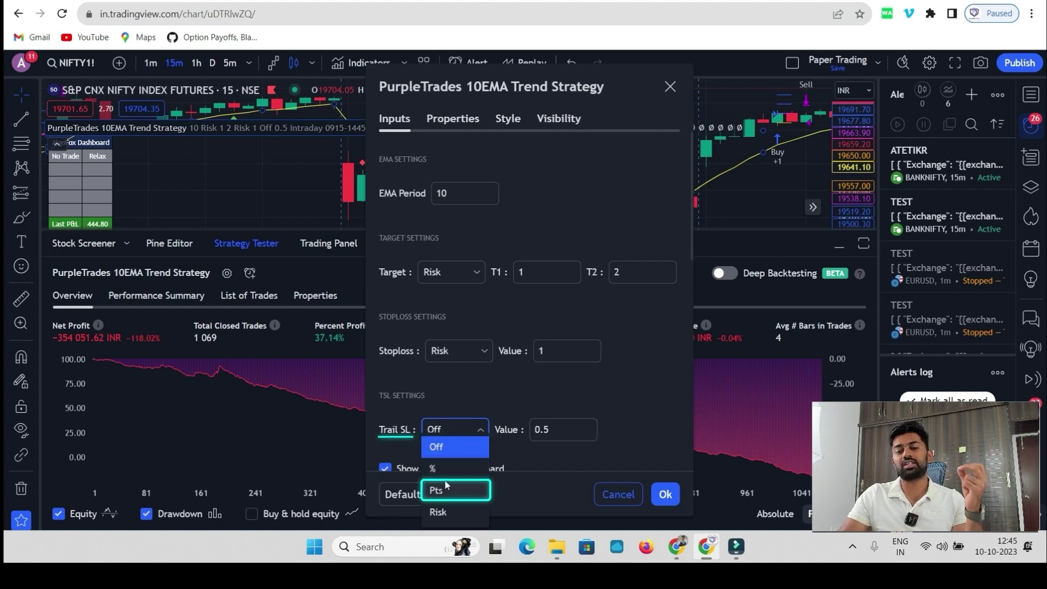
{"action": "left_click", "coordinate": [532, 379]}
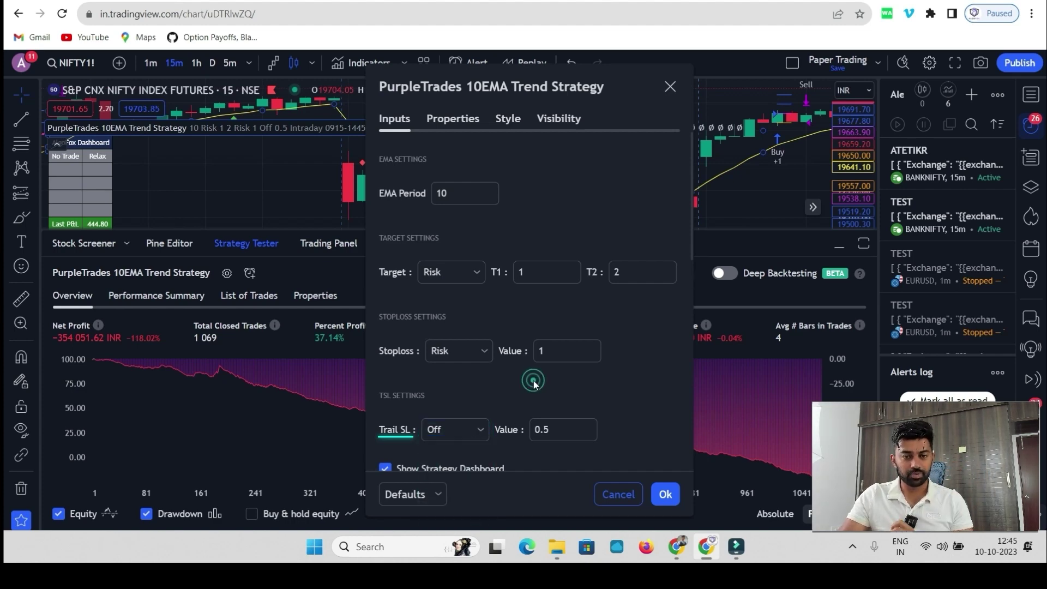
Step: Set the target type to % and the stoploss to Off, then close the settings
{"action": "left_click", "coordinate": [457, 281]}
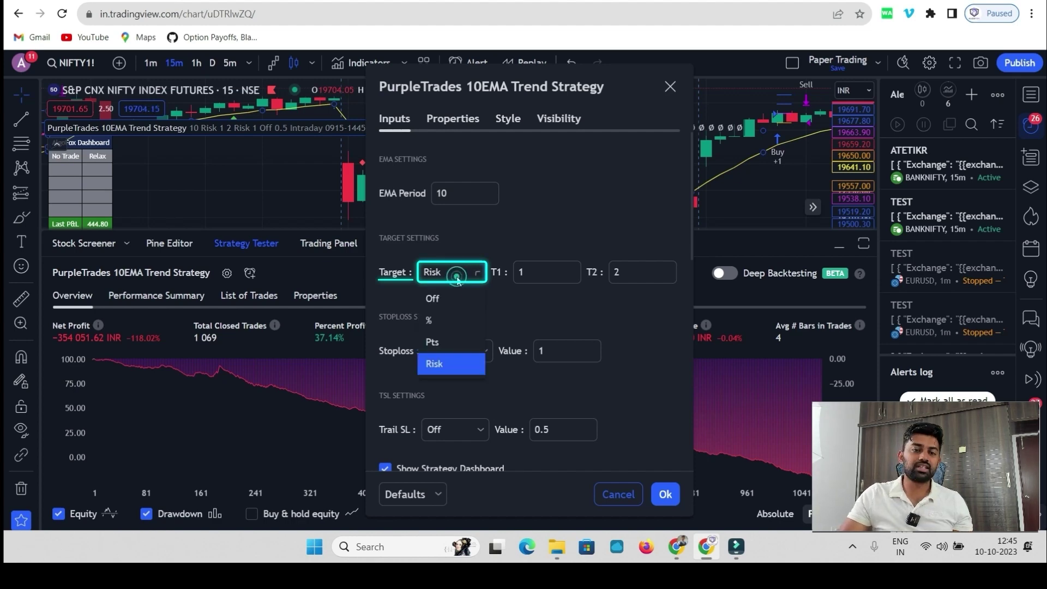
{"action": "left_click", "coordinate": [441, 322]}
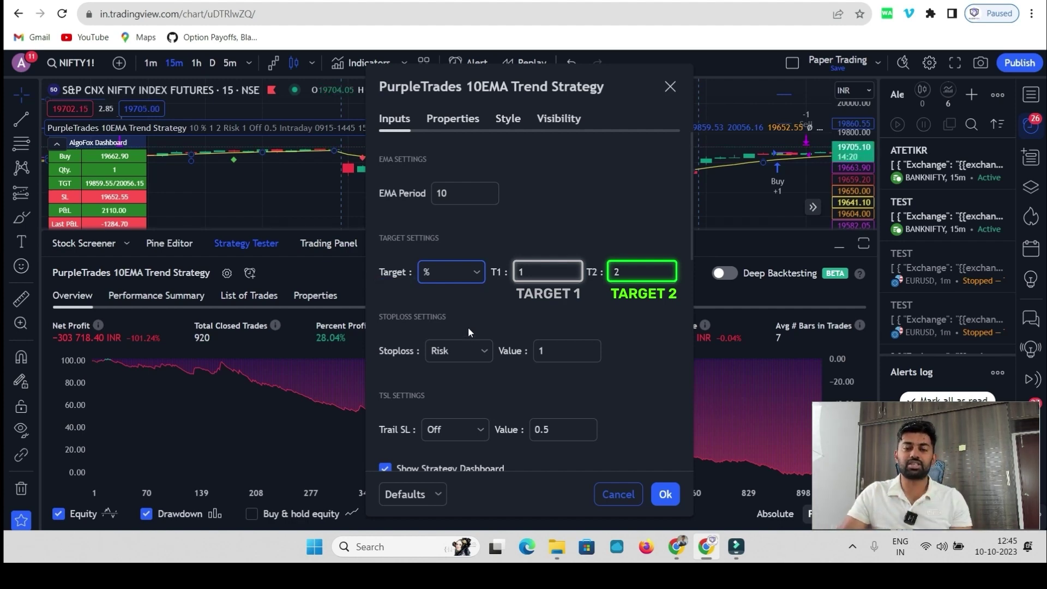
{"action": "left_click", "coordinate": [451, 351]}
{"action": "left_click", "coordinate": [441, 377]}
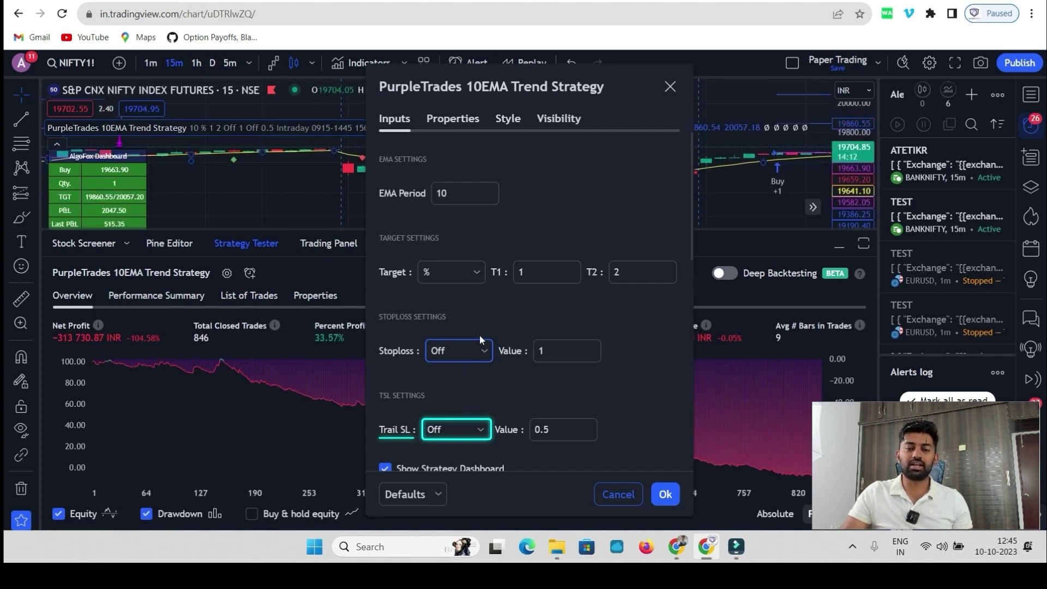
{"action": "left_click", "coordinate": [499, 312]}
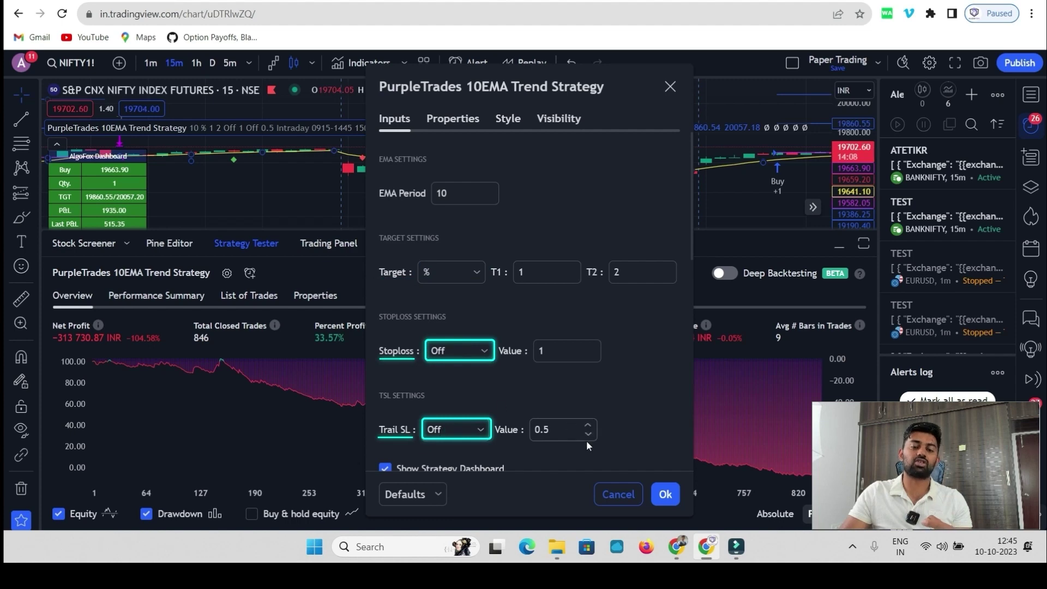
{"action": "key", "text": "Return"}
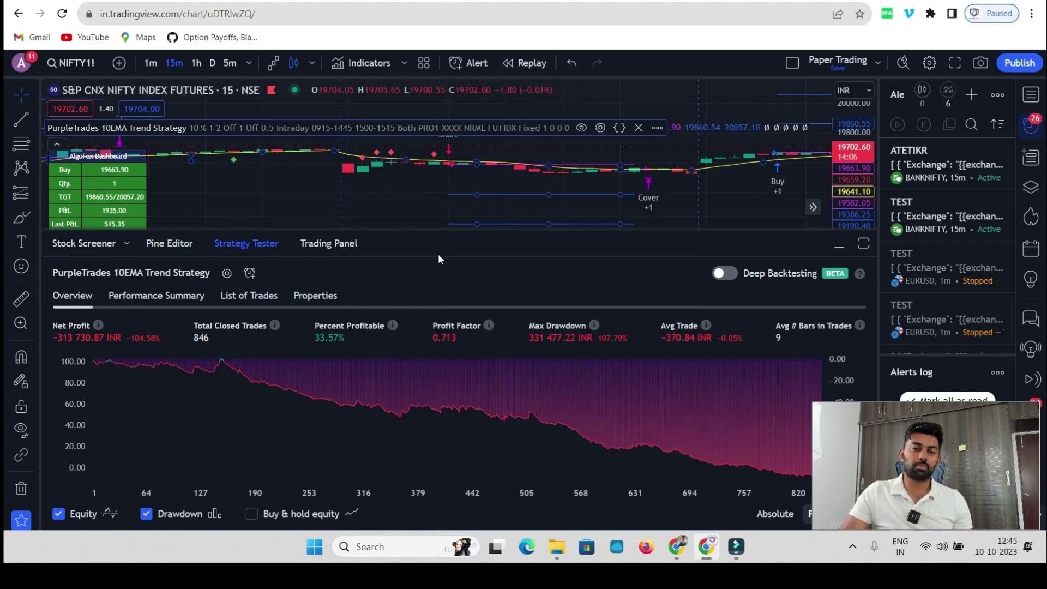
{"action": "left_click_drag", "start_coordinate": [433, 232], "coordinate": [428, 455]}
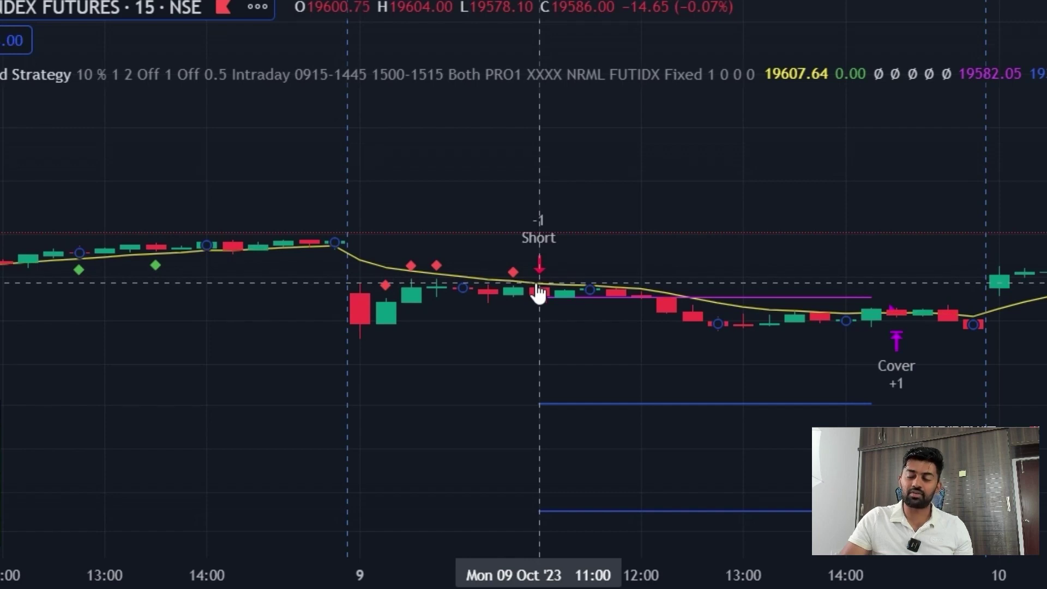
{"action": "scroll", "coordinate": [235, 362], "scroll_direction": "left", "scroll_amount": 10}
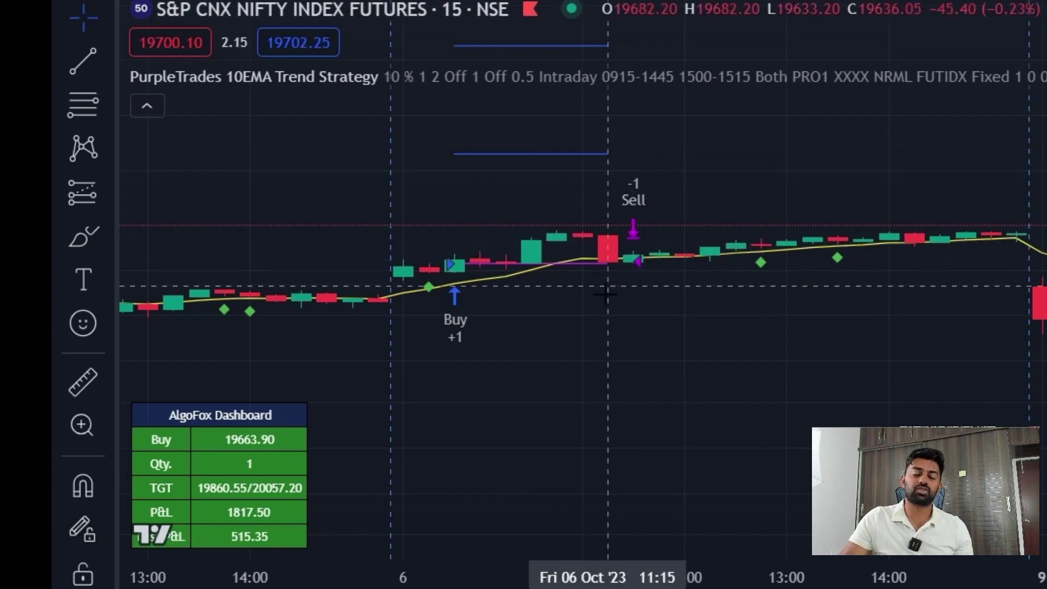
{"action": "left_click_drag", "start_coordinate": [607, 299], "coordinate": [620, 369]}
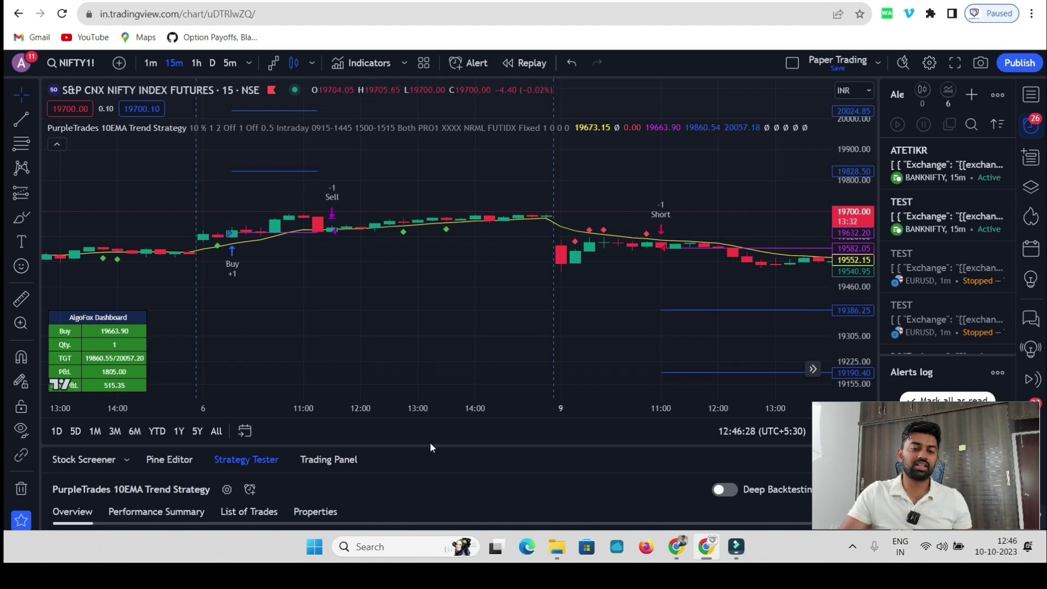
{"action": "left_click_drag", "start_coordinate": [430, 444], "coordinate": [460, 191]}
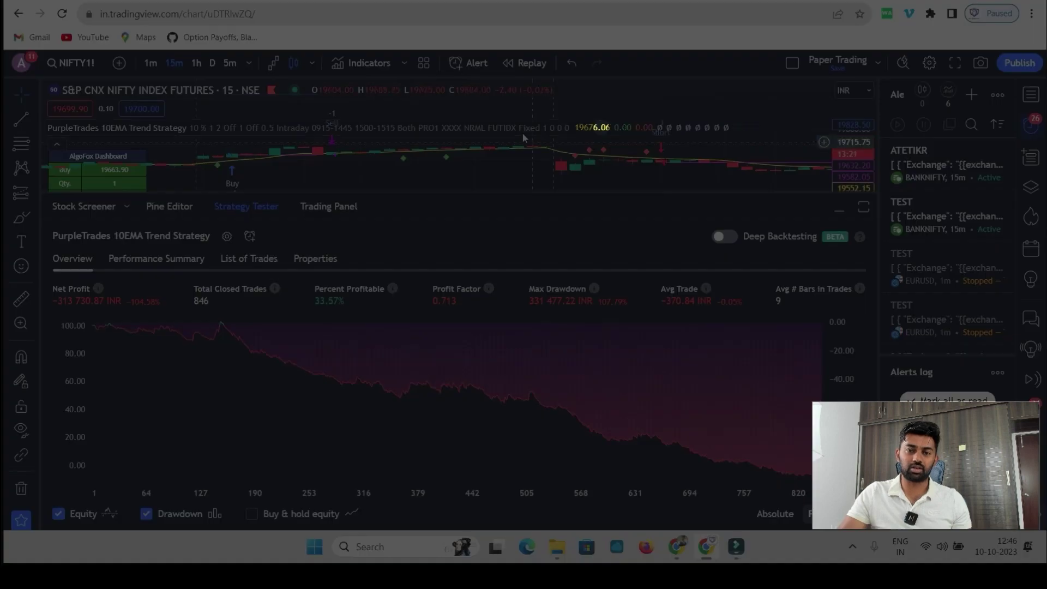
Step: Change System Mode from Intraday to Positional and rerun the backtest to −51,781.99 INR
{"action": "mouse_move", "coordinate": [568, 127]}
{"action": "left_click", "coordinate": [600, 127]}
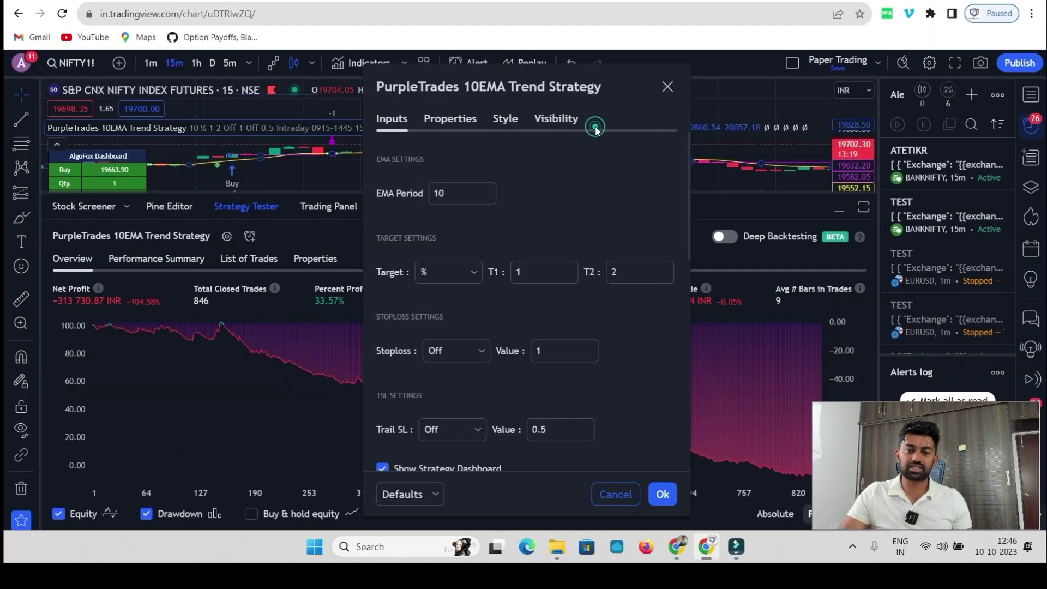
{"action": "left_click", "coordinate": [607, 353]}
{"action": "scroll", "coordinate": [606, 352], "scroll_direction": "down", "scroll_amount": 3}
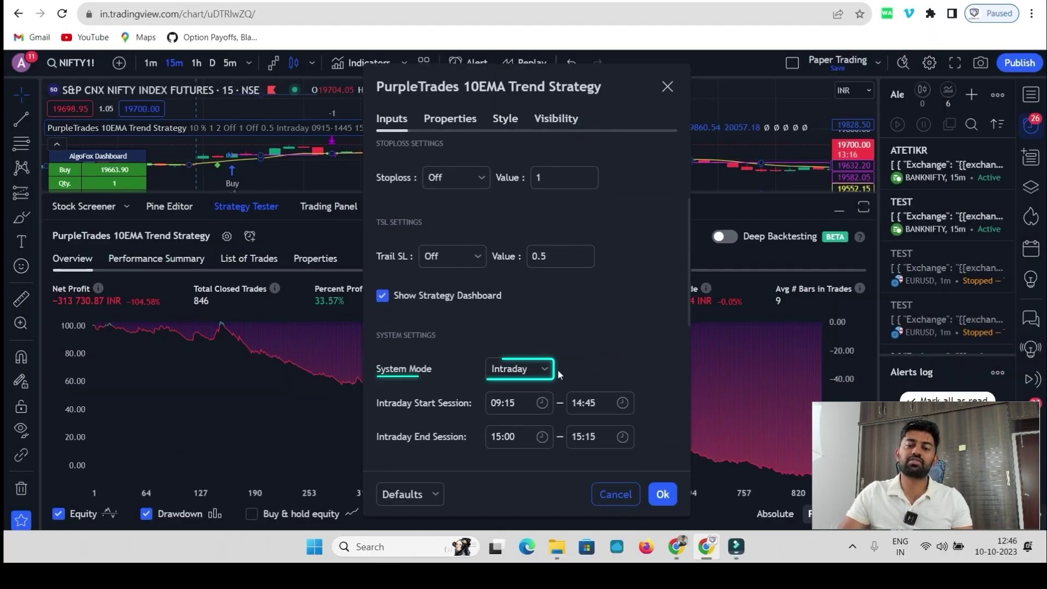
{"action": "left_click", "coordinate": [544, 371]}
{"action": "key", "text": "Down"}
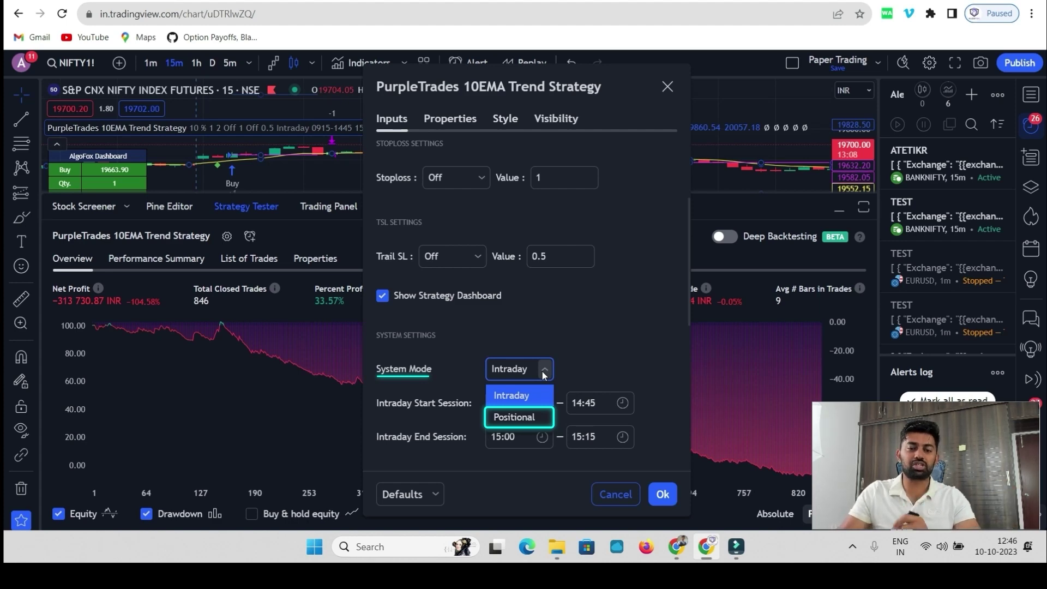
{"action": "left_click", "coordinate": [519, 421]}
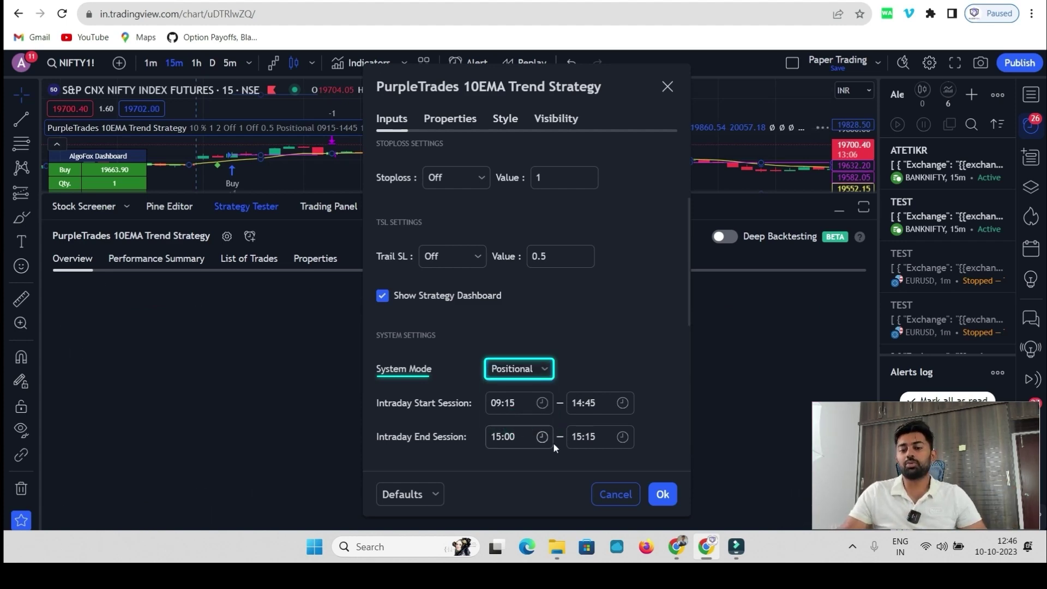
{"action": "left_click", "coordinate": [663, 497]}
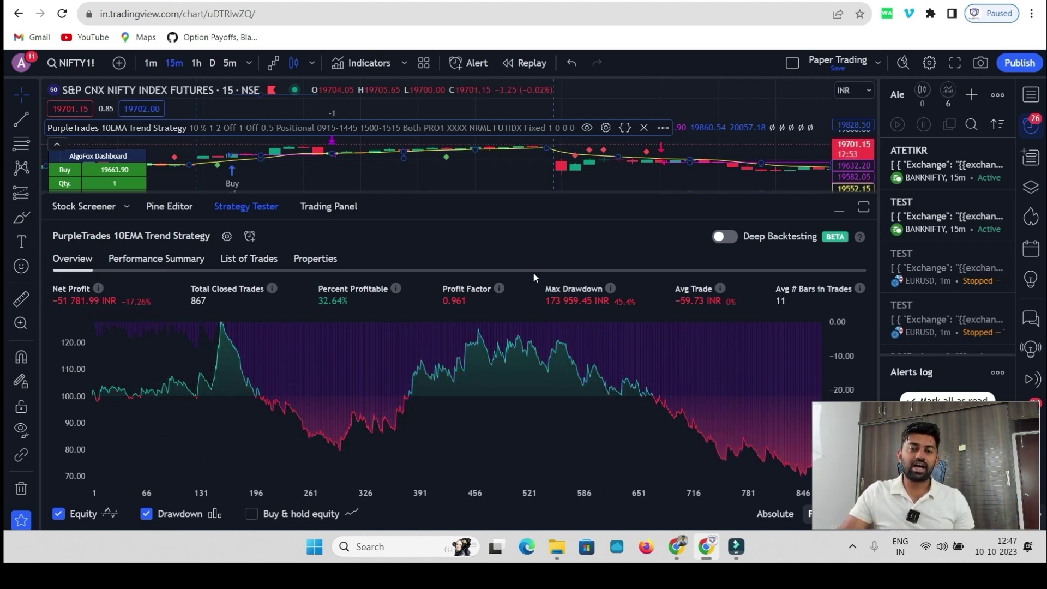
Step: Enlarge the price chart and switch it to 30-minute candles
{"action": "left_click_drag", "start_coordinate": [473, 194], "coordinate": [484, 221]}
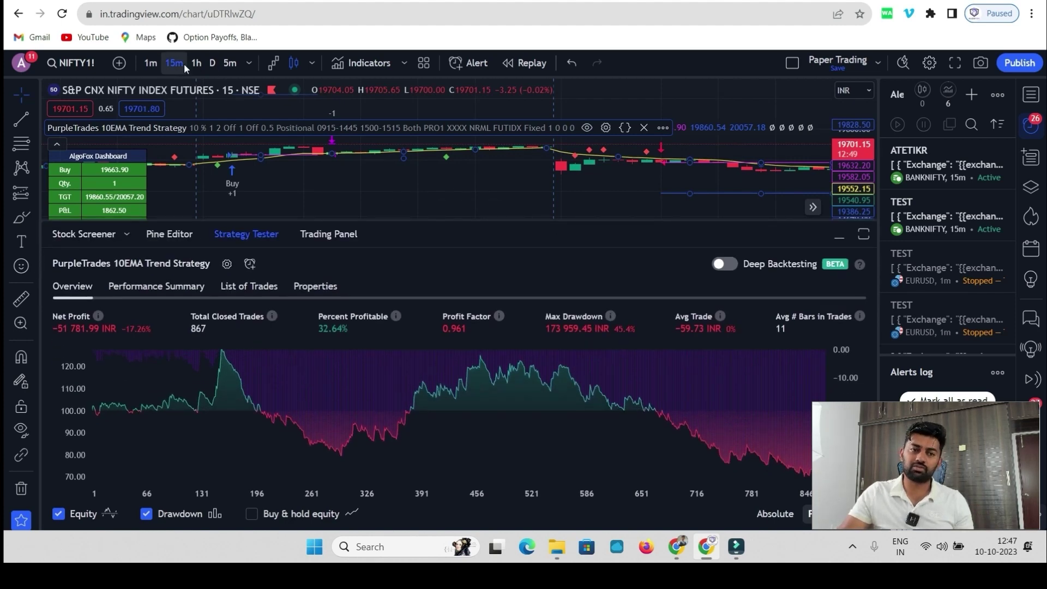
{"action": "left_click", "coordinate": [248, 61]}
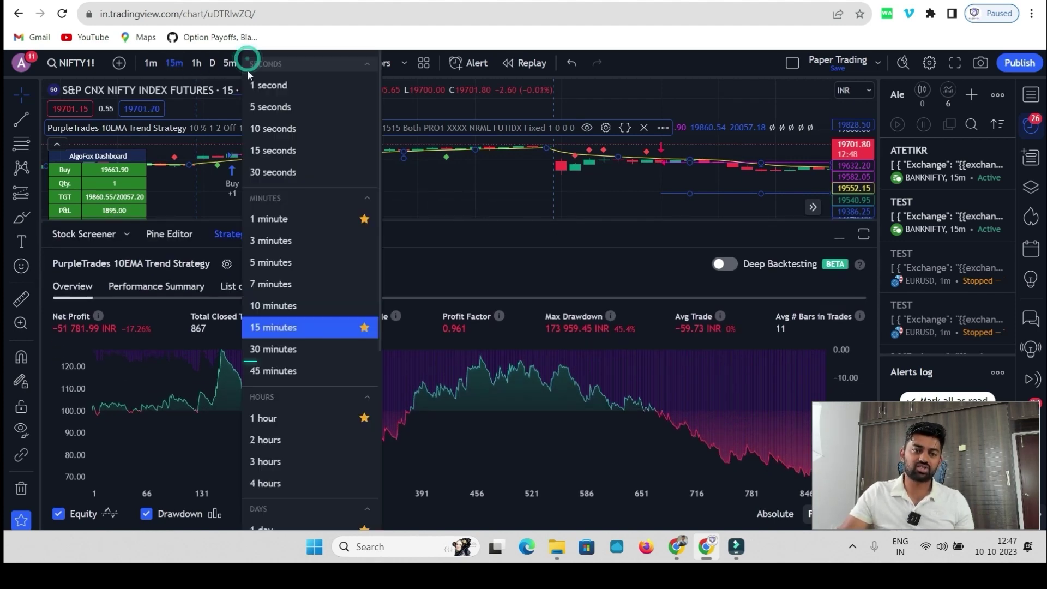
{"action": "left_click", "coordinate": [292, 347]}
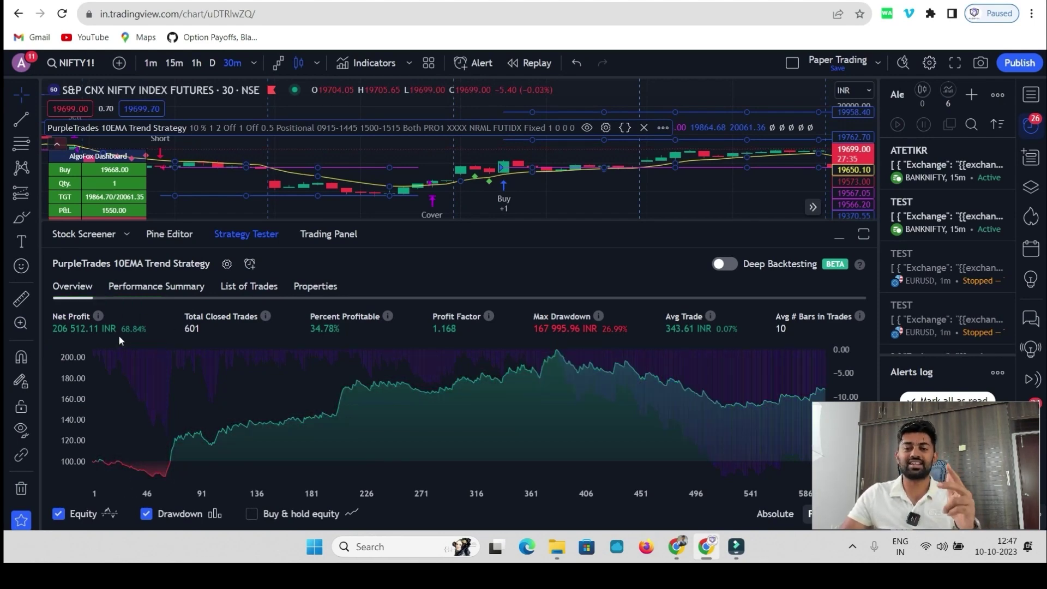
Step: Review the strategy's capital and commission properties, then close the settings
{"action": "left_click", "coordinate": [604, 129]}
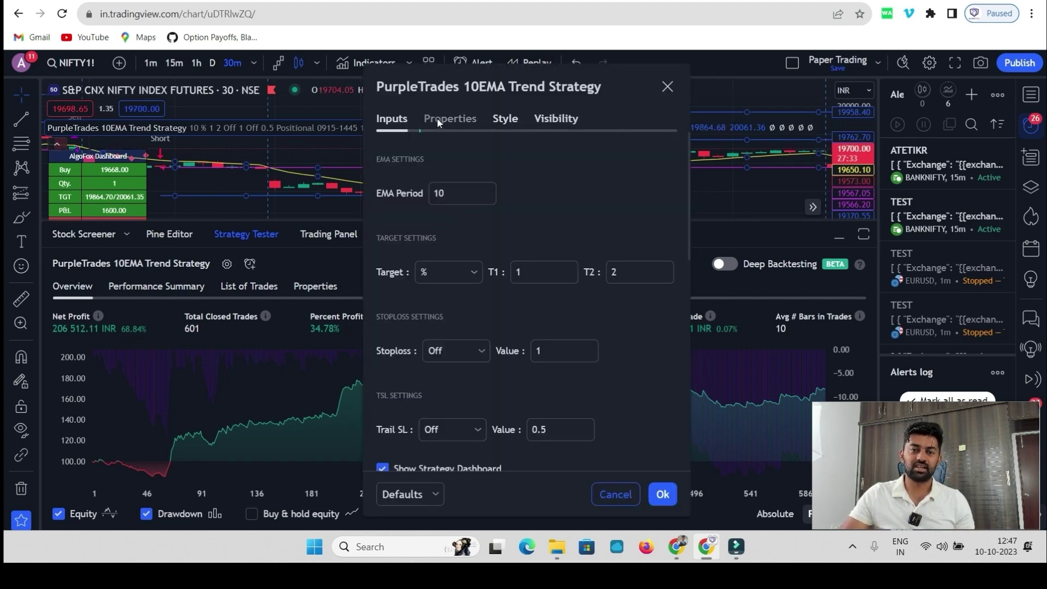
{"action": "left_click", "coordinate": [480, 121]}
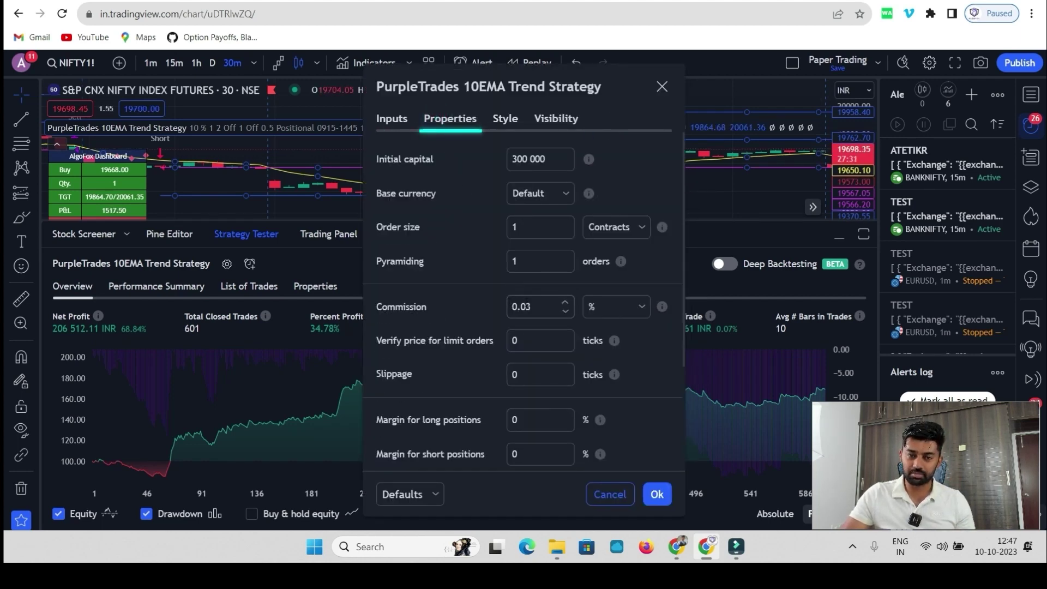
{"action": "left_click", "coordinate": [610, 494]}
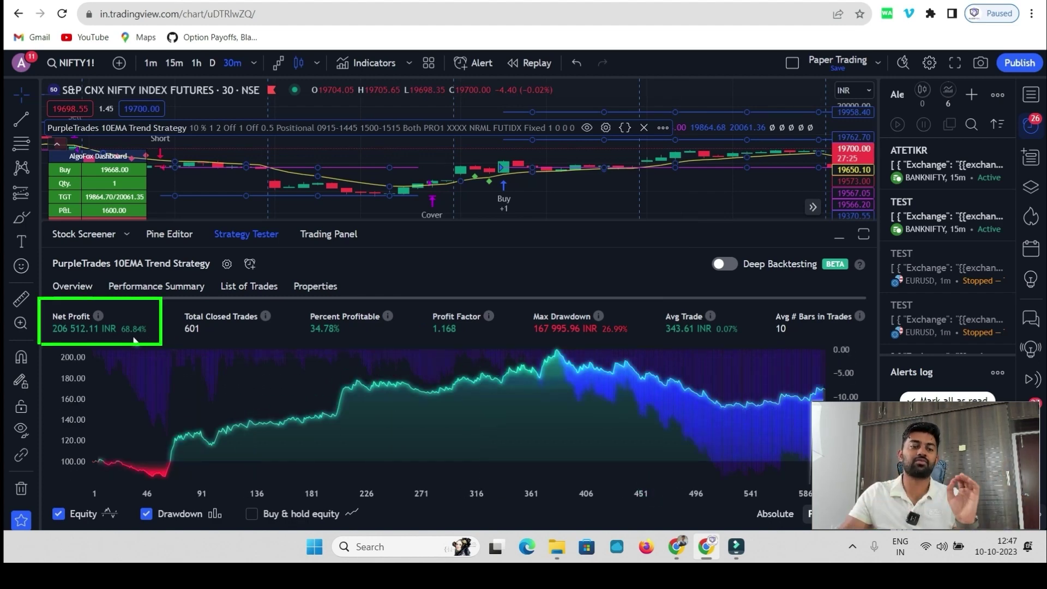
{"action": "left_click", "coordinate": [237, 287]}
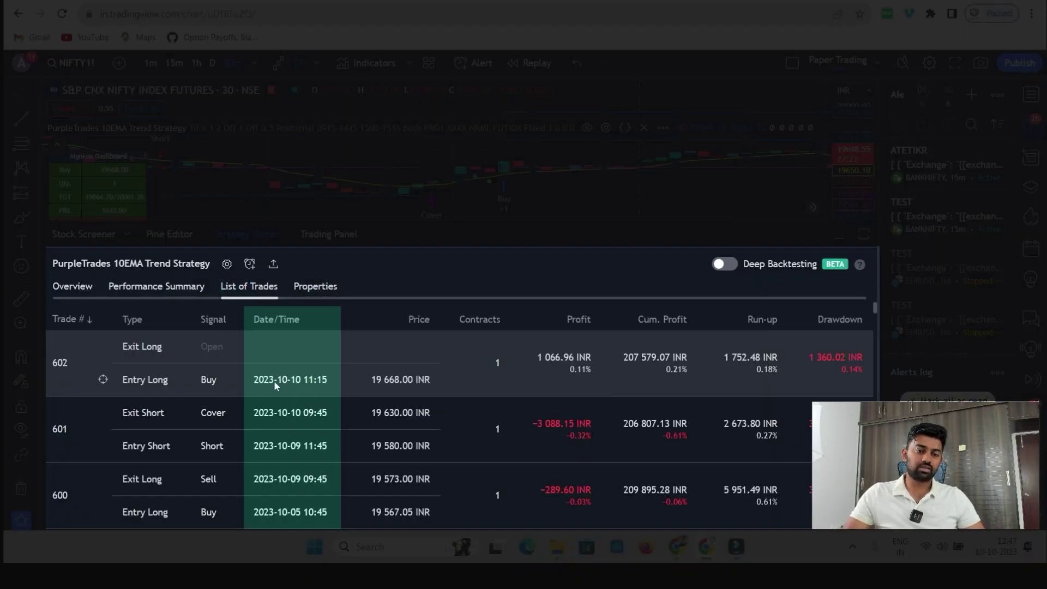
{"action": "scroll", "coordinate": [273, 380], "scroll_direction": "down", "scroll_amount": 20}
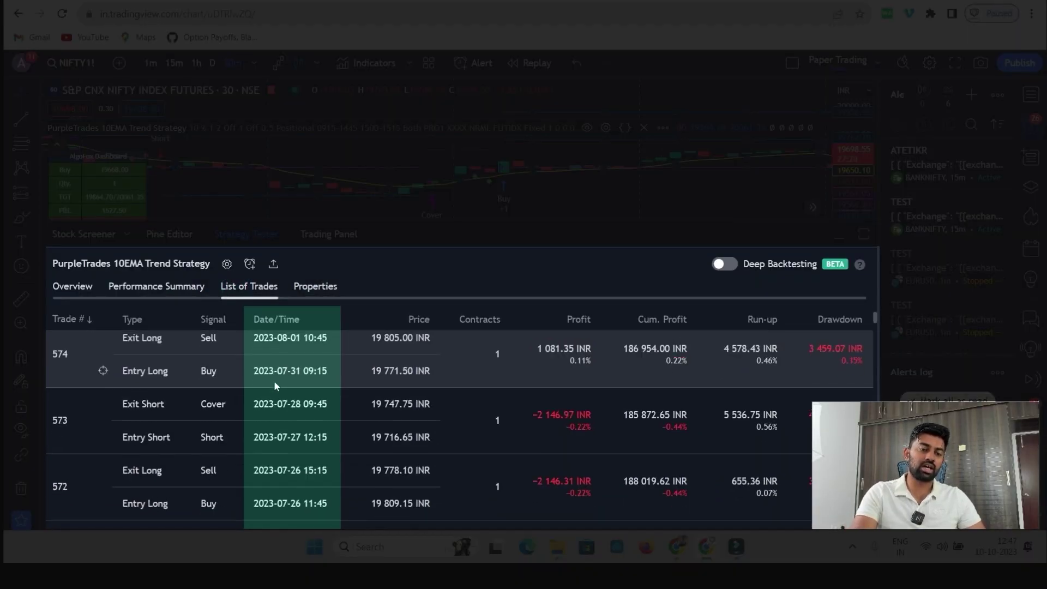
{"action": "scroll", "coordinate": [274, 381], "scroll_direction": "down", "scroll_amount": 20}
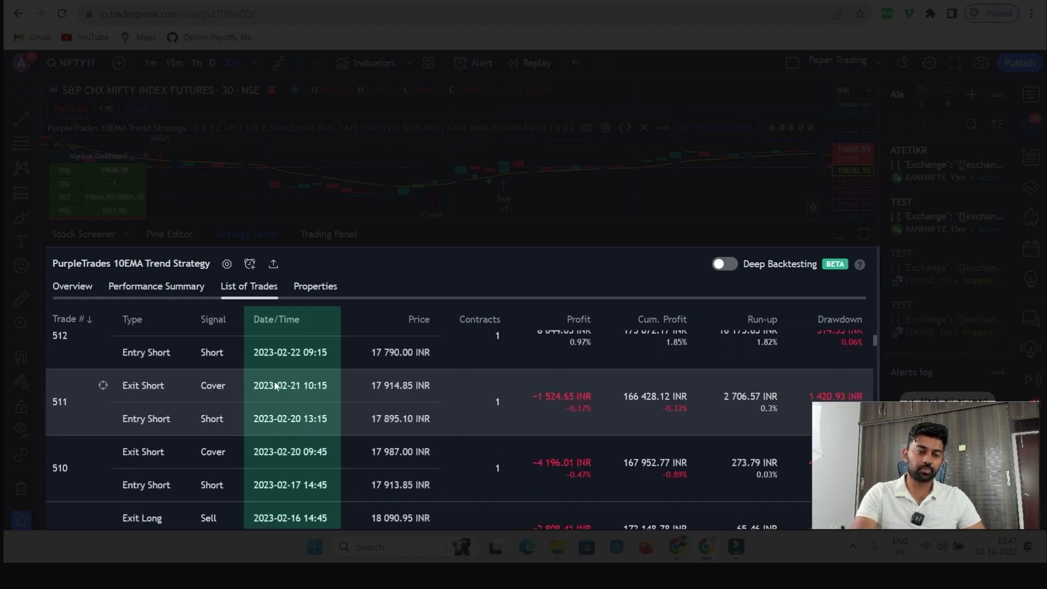
{"action": "scroll", "coordinate": [274, 381], "scroll_direction": "down", "scroll_amount": 20}
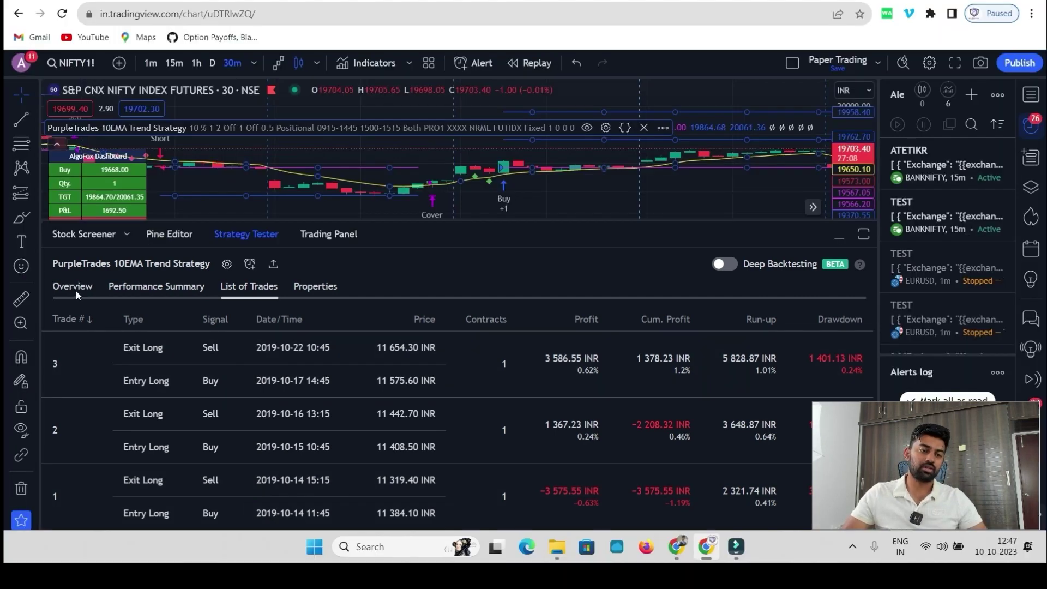
{"action": "left_click", "coordinate": [76, 289]}
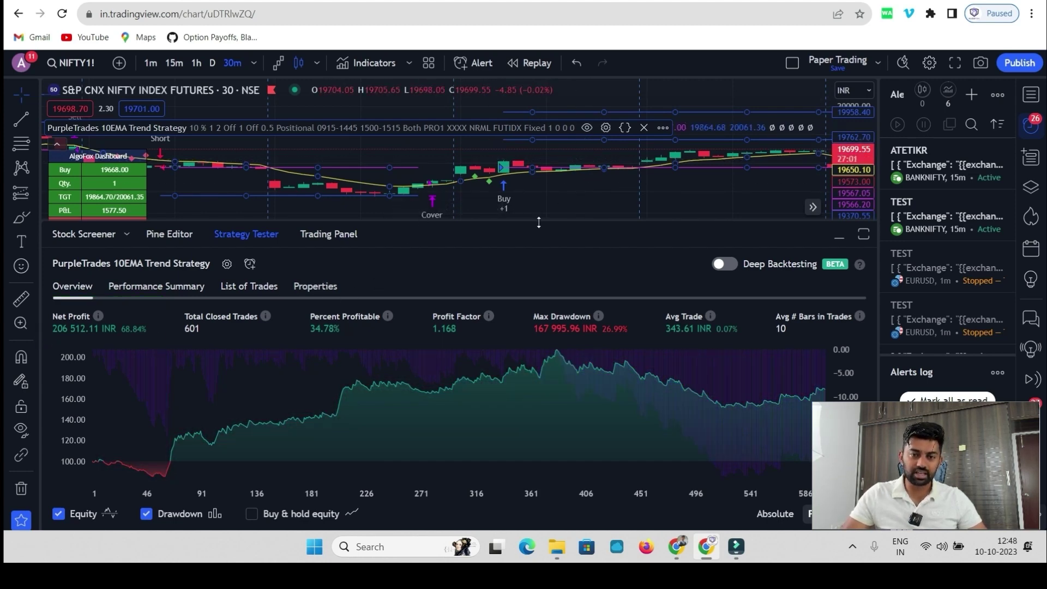
Step: Change the strategy's EMA Period input from 10 to 20 and apply it
{"action": "left_click_drag", "start_coordinate": [541, 223], "coordinate": [540, 235]}
{"action": "left_click", "coordinate": [605, 129]}
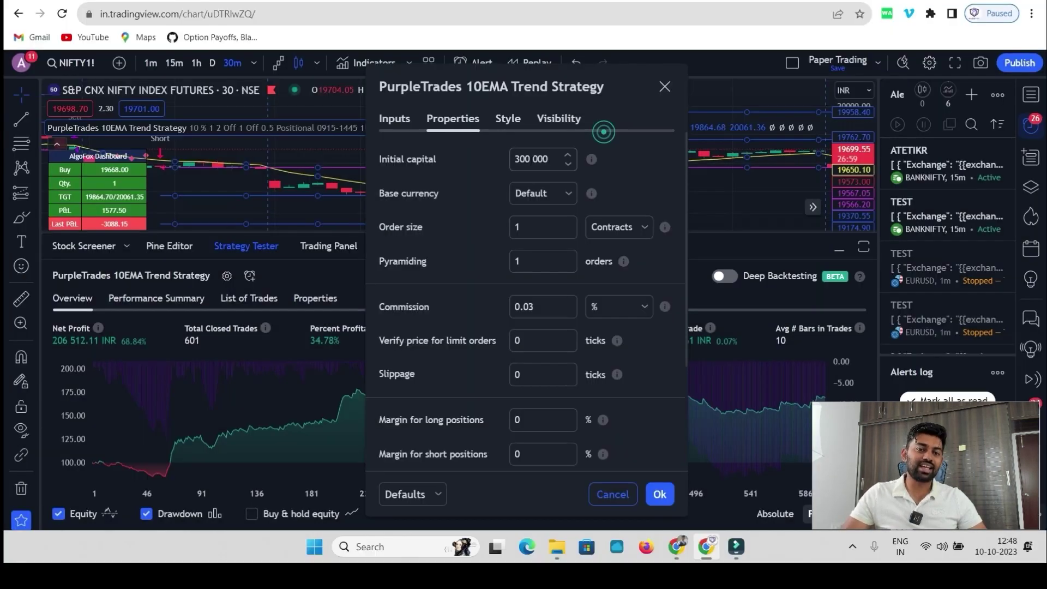
{"action": "left_click", "coordinate": [404, 119]}
{"action": "left_click", "coordinate": [463, 188]}
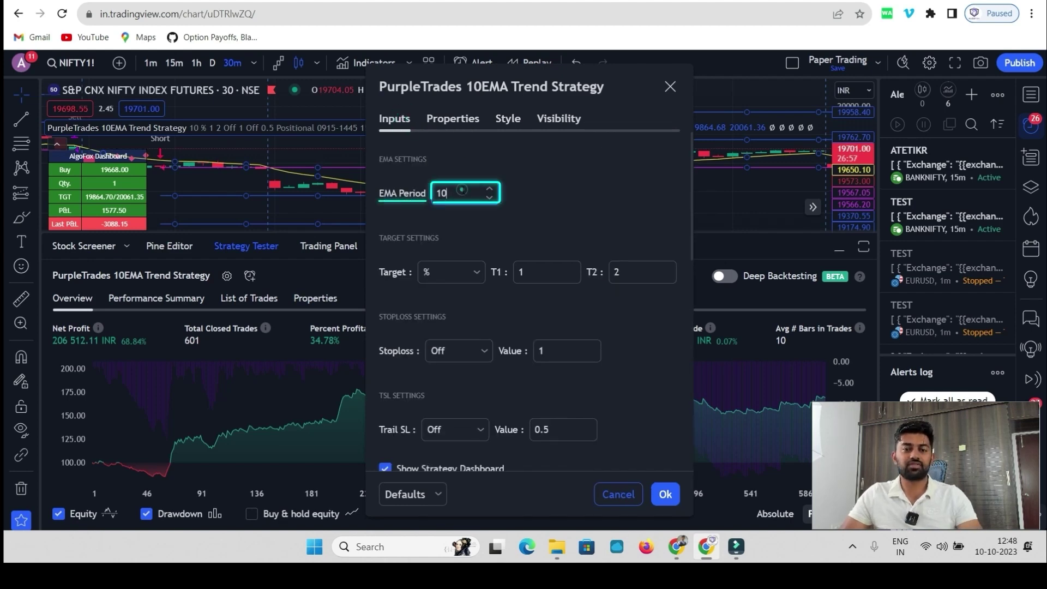
{"action": "double_click", "coordinate": [464, 190]}
{"action": "key", "text": "BackSpace"}
{"action": "left_click", "coordinate": [561, 214]}
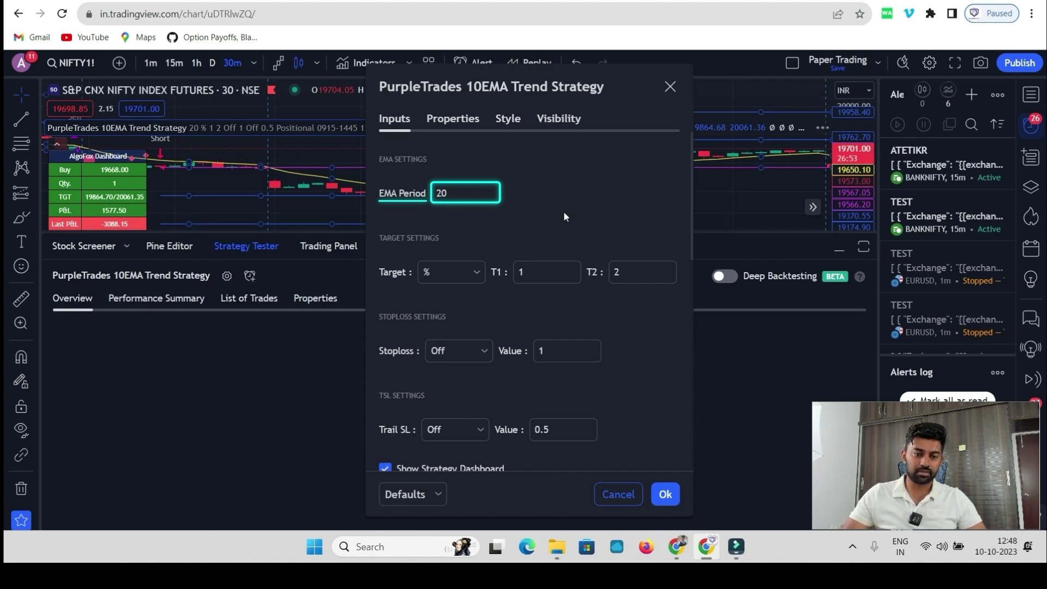
{"action": "left_click", "coordinate": [666, 494]}
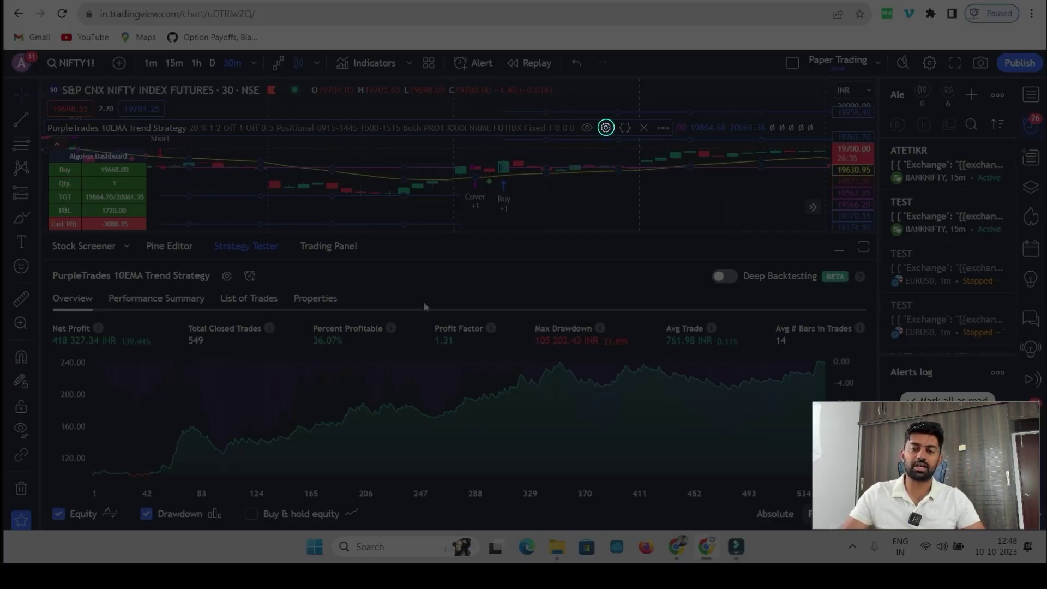
Step: Reopen the strategy settings, move the window up, and set Quantity to 2
{"action": "left_click", "coordinate": [605, 128]}
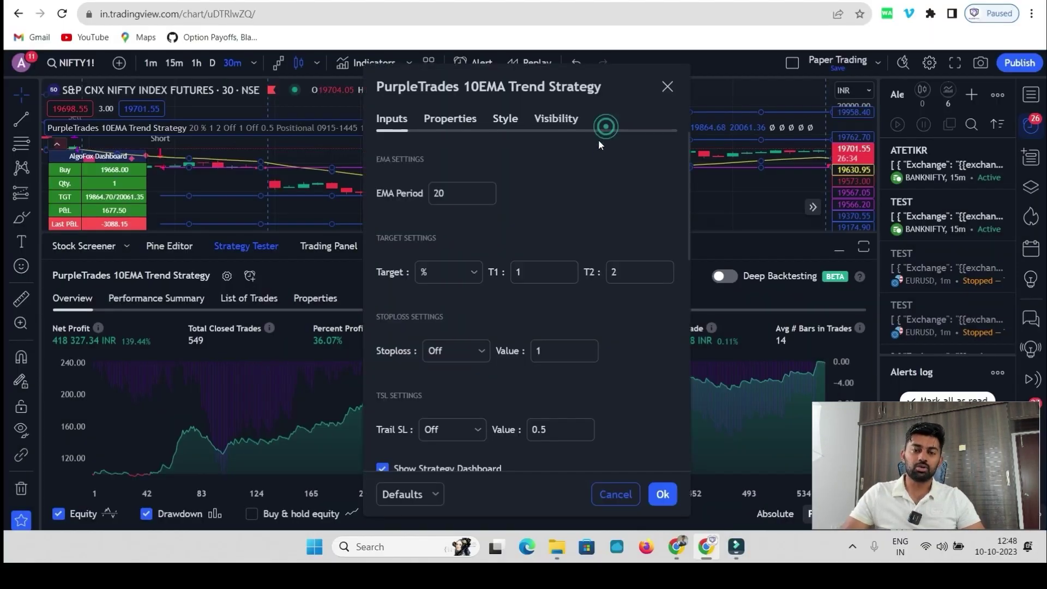
{"action": "left_click", "coordinate": [571, 195]}
{"action": "left_click_drag", "start_coordinate": [555, 98], "coordinate": [566, 76]}
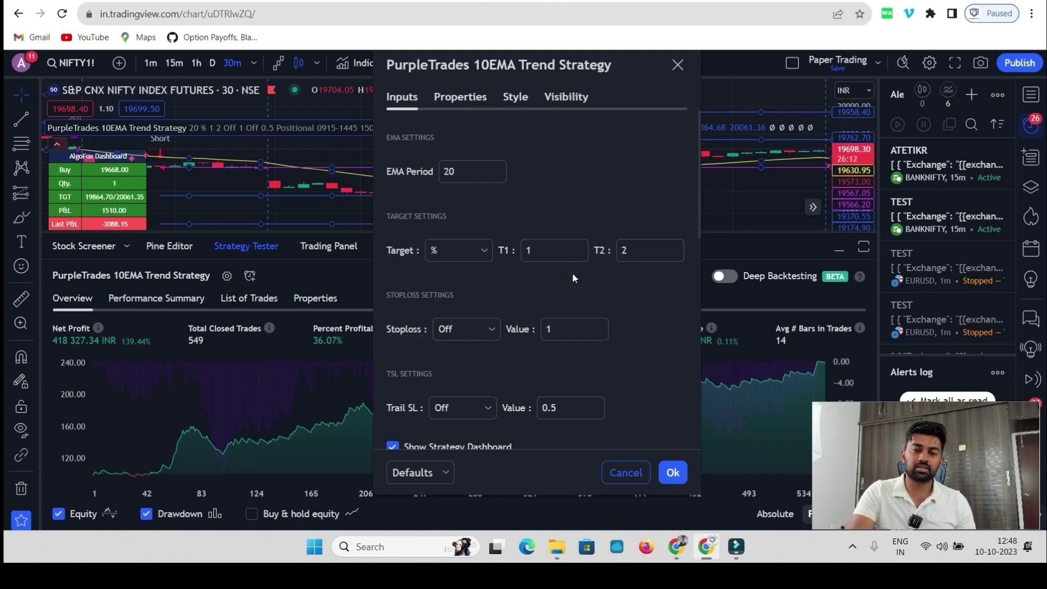
{"action": "scroll", "coordinate": [572, 277], "scroll_direction": "down", "scroll_amount": 10}
{"action": "key", "text": "Tab"}
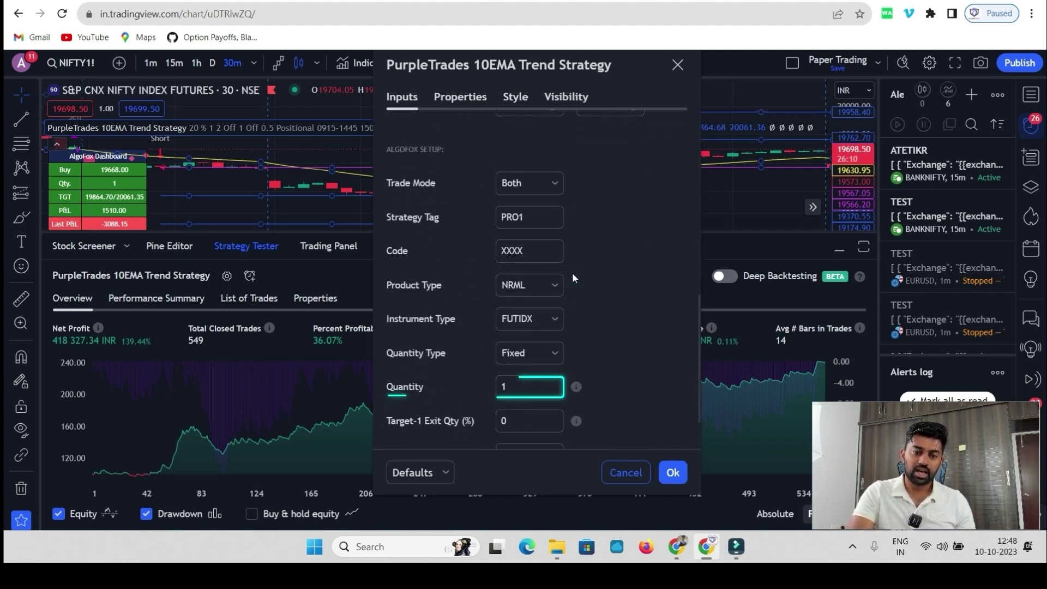
{"action": "key", "text": "BackSpace"}
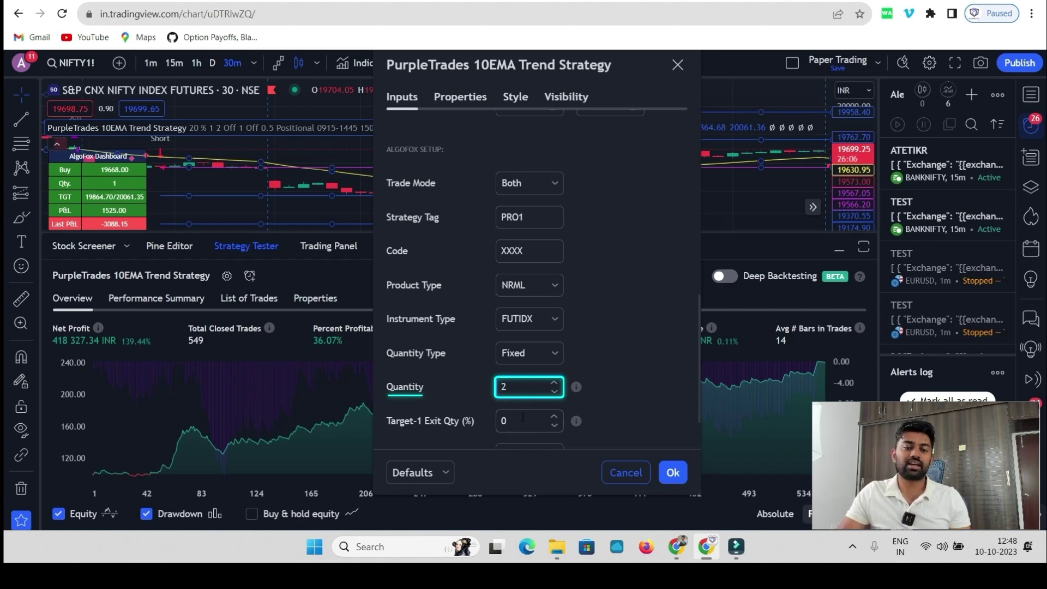
Step: Set Target-1 Exit Qty (%) to 50
{"action": "key", "text": "Tab"}
{"action": "type", "text": "5"}
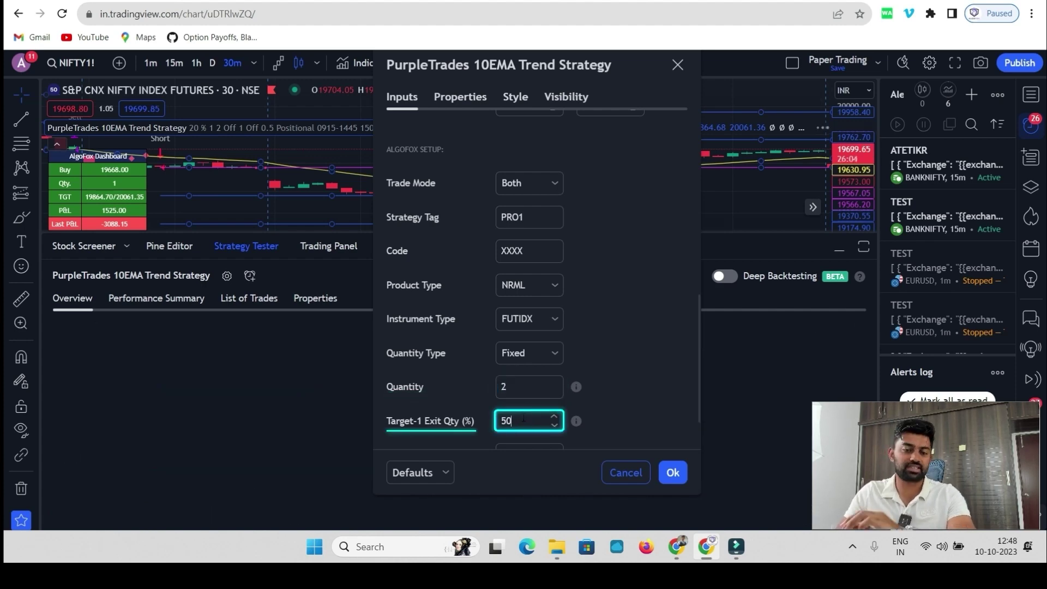
{"action": "type", "text": "0"}
{"action": "left_click", "coordinate": [651, 388]}
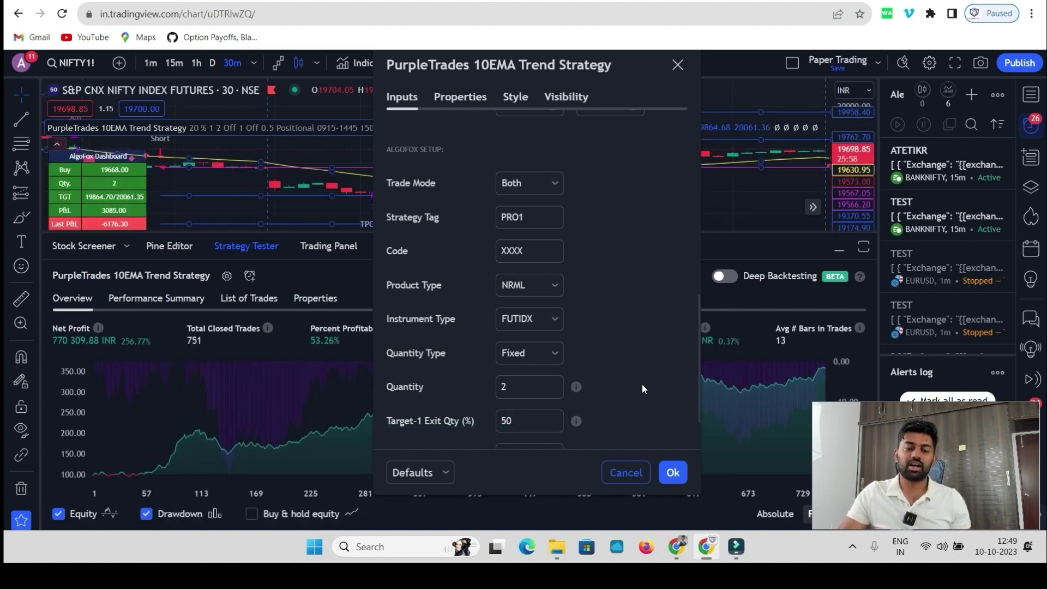
{"action": "left_click", "coordinate": [634, 378]}
{"action": "scroll", "coordinate": [633, 377], "scroll_direction": "down", "scroll_amount": 2}
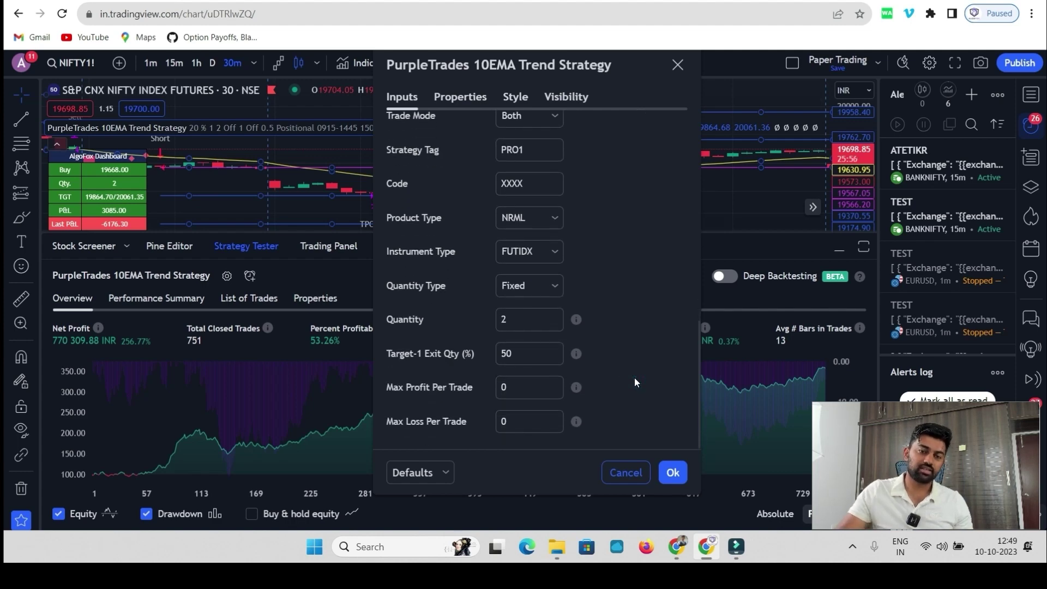
{"action": "left_click", "coordinate": [519, 352]}
{"action": "left_click", "coordinate": [630, 437]}
Step: Check Initial capital and Commission on the Properties tab, then confirm with Ok
{"action": "scroll", "coordinate": [591, 395], "scroll_direction": "up", "scroll_amount": 5}
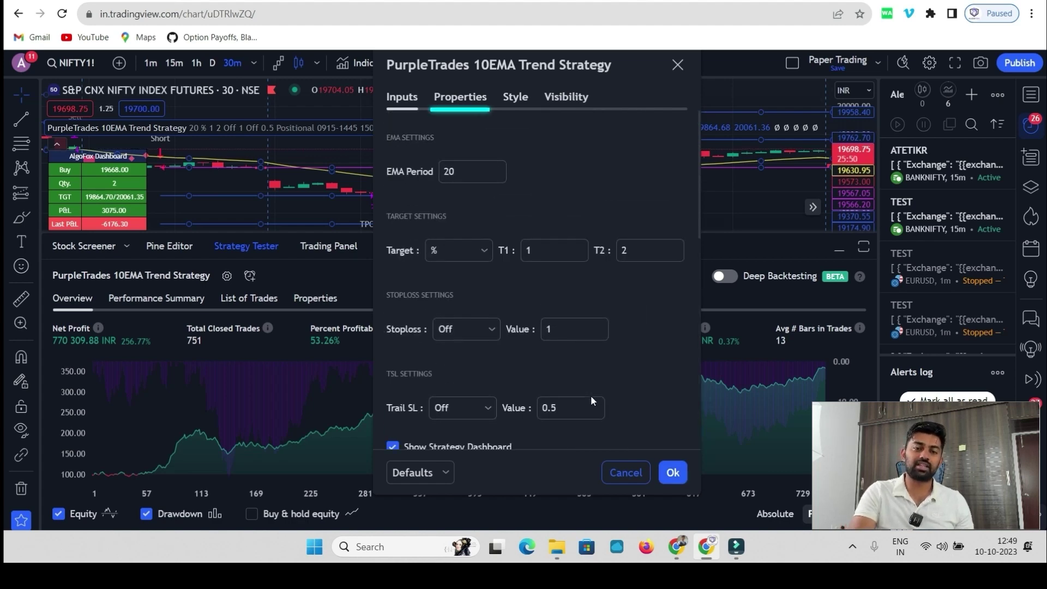
{"action": "left_click", "coordinate": [462, 99]}
{"action": "left_click", "coordinate": [538, 159]}
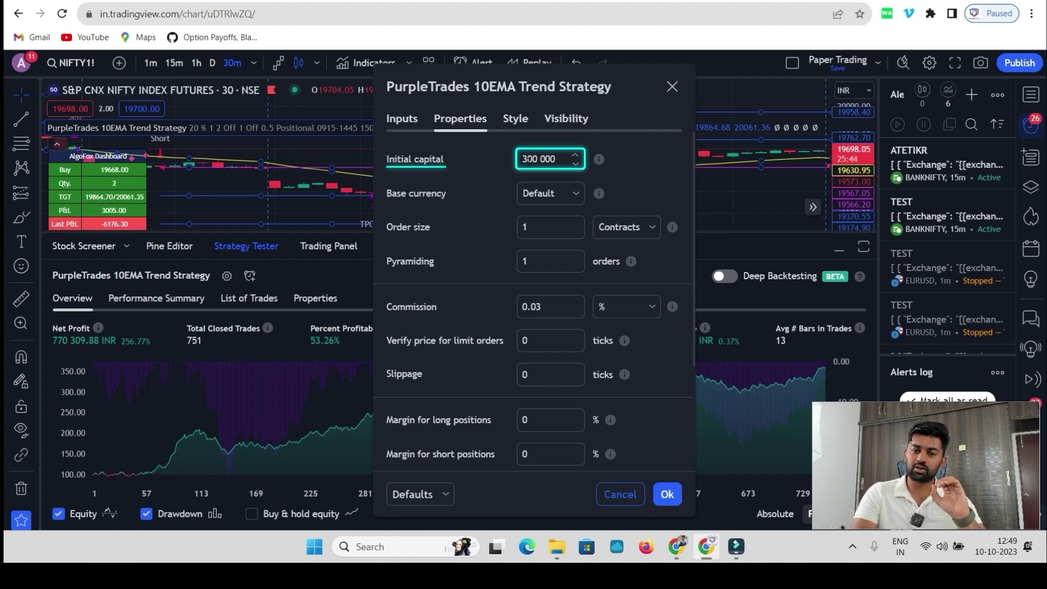
{"action": "left_click", "coordinate": [548, 306]}
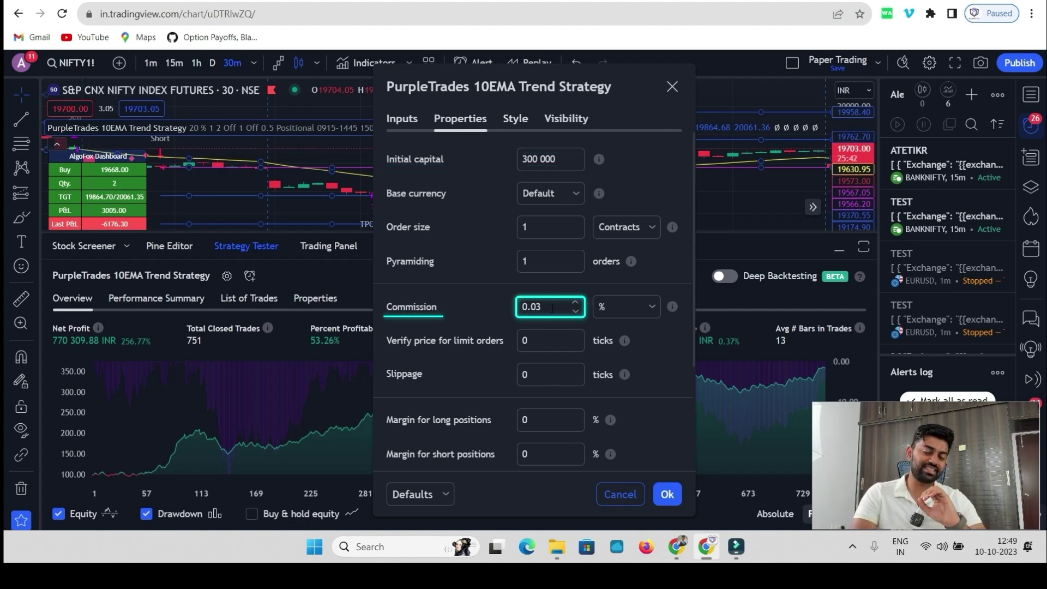
{"action": "left_click", "coordinate": [660, 493]}
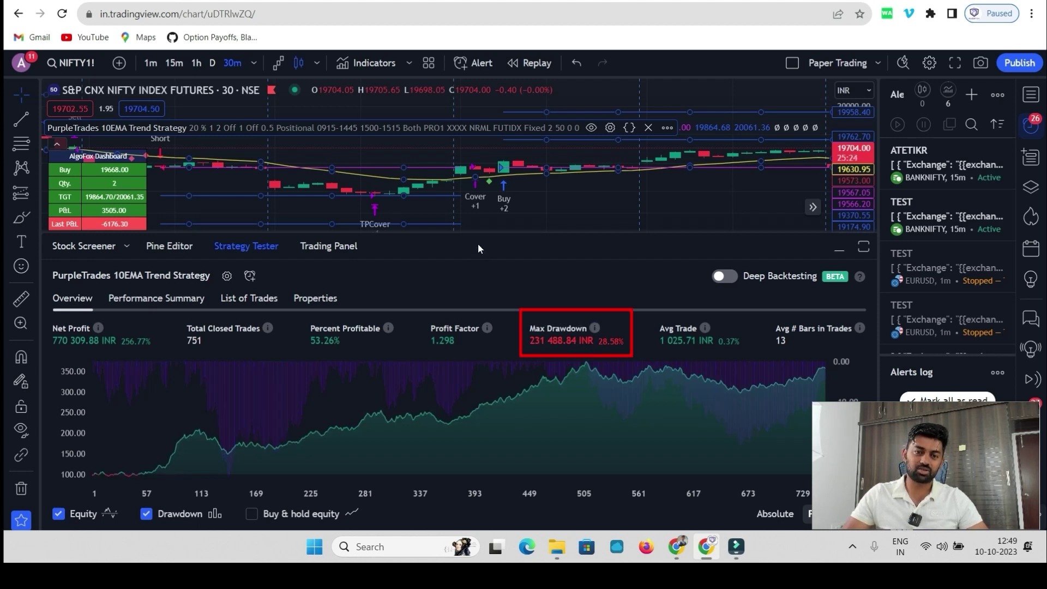
Step: Make the price chart taller, then bring up the YouTube browser window
{"action": "left_click_drag", "start_coordinate": [481, 233], "coordinate": [515, 276]}
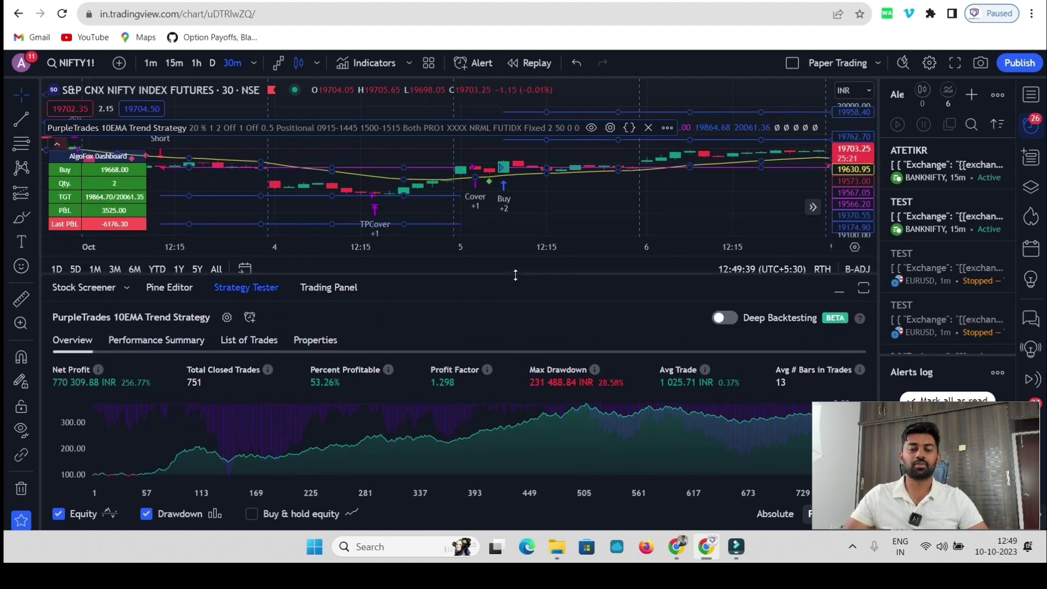
{"action": "left_click", "coordinate": [676, 548]}
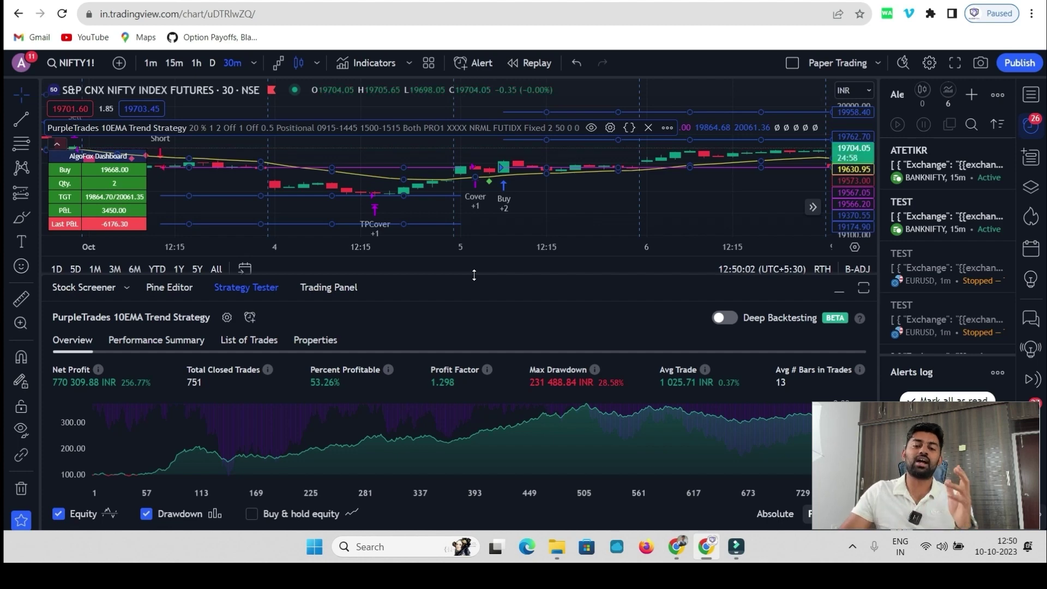
{"action": "left_click_drag", "start_coordinate": [474, 275], "coordinate": [525, 418]}
{"action": "left_click_drag", "start_coordinate": [631, 306], "coordinate": [421, 297]}
{"action": "left_click_drag", "start_coordinate": [566, 285], "coordinate": [441, 291]}
{"action": "left_click_drag", "start_coordinate": [537, 283], "coordinate": [482, 297]}
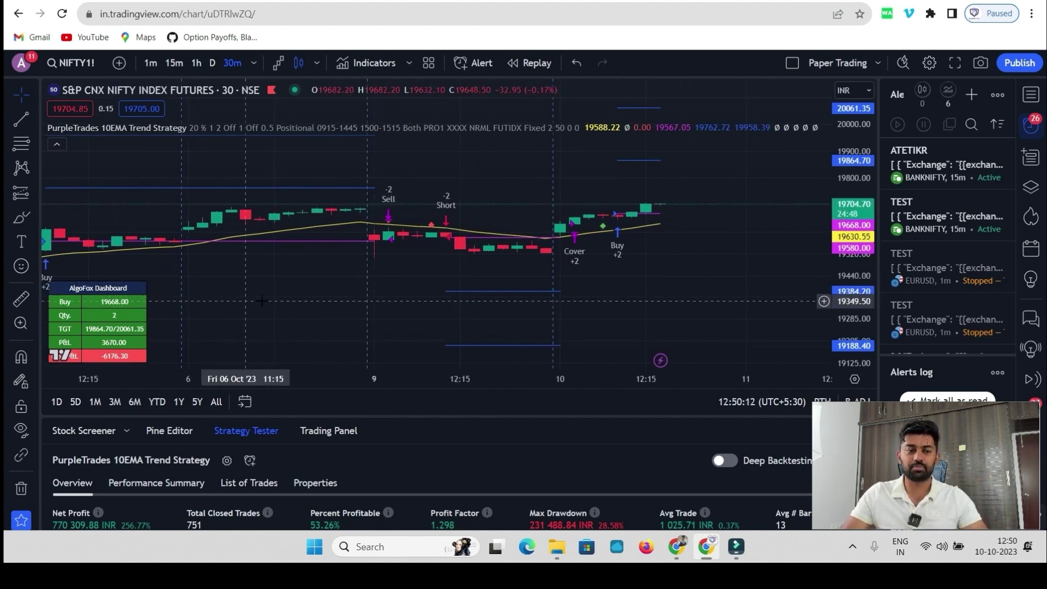
{"action": "scroll", "coordinate": [290, 297], "scroll_direction": "left", "scroll_amount": 5}
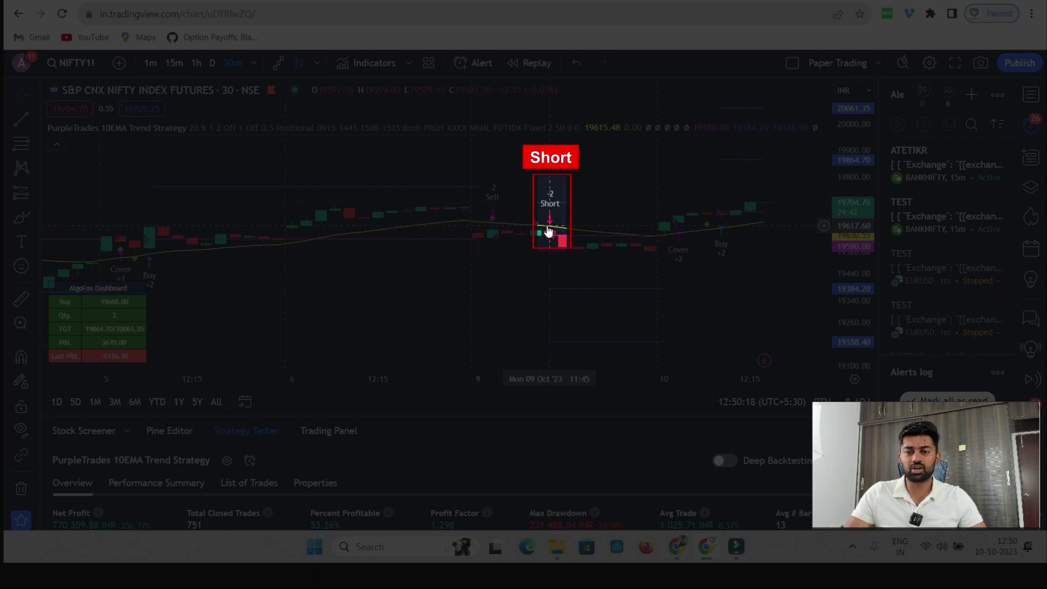
{"action": "scroll", "coordinate": [626, 233], "scroll_direction": "right", "scroll_amount": 2}
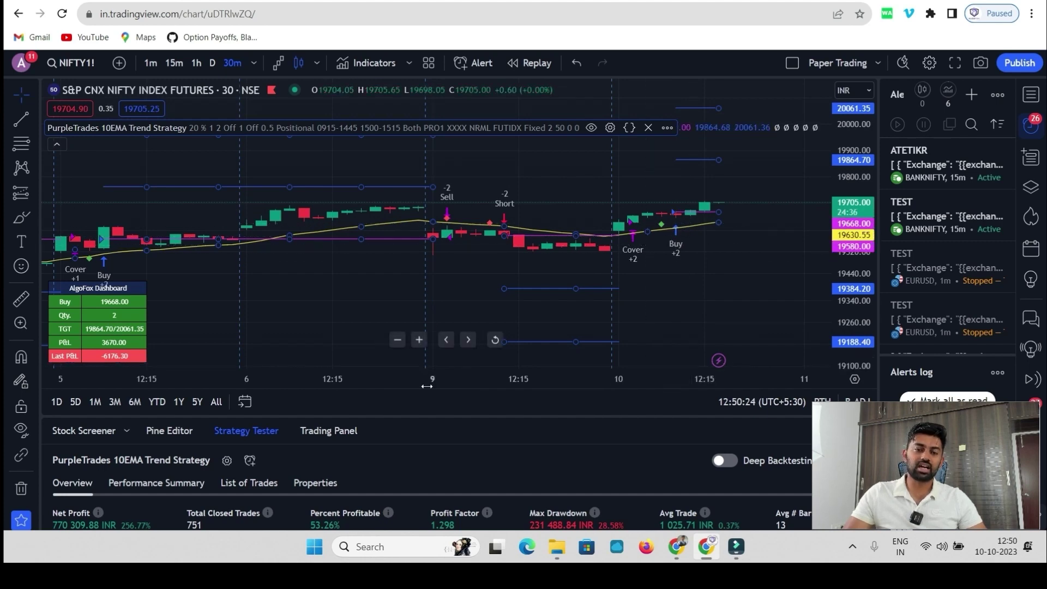
{"action": "left_click", "coordinate": [397, 338]}
{"action": "scroll", "coordinate": [311, 295], "scroll_direction": "left", "scroll_amount": 5}
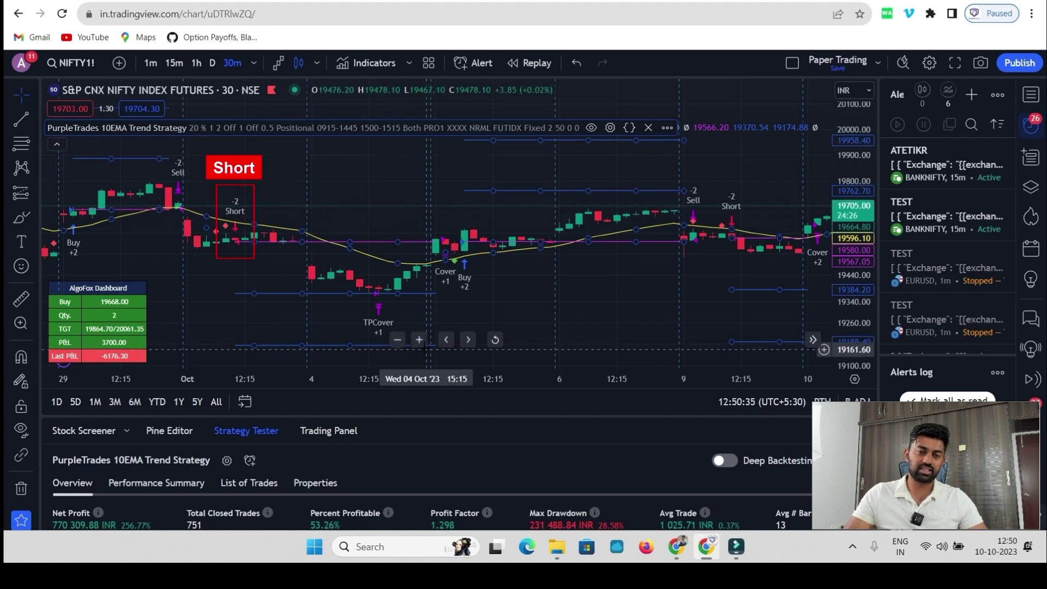
{"action": "left_click", "coordinate": [421, 343]}
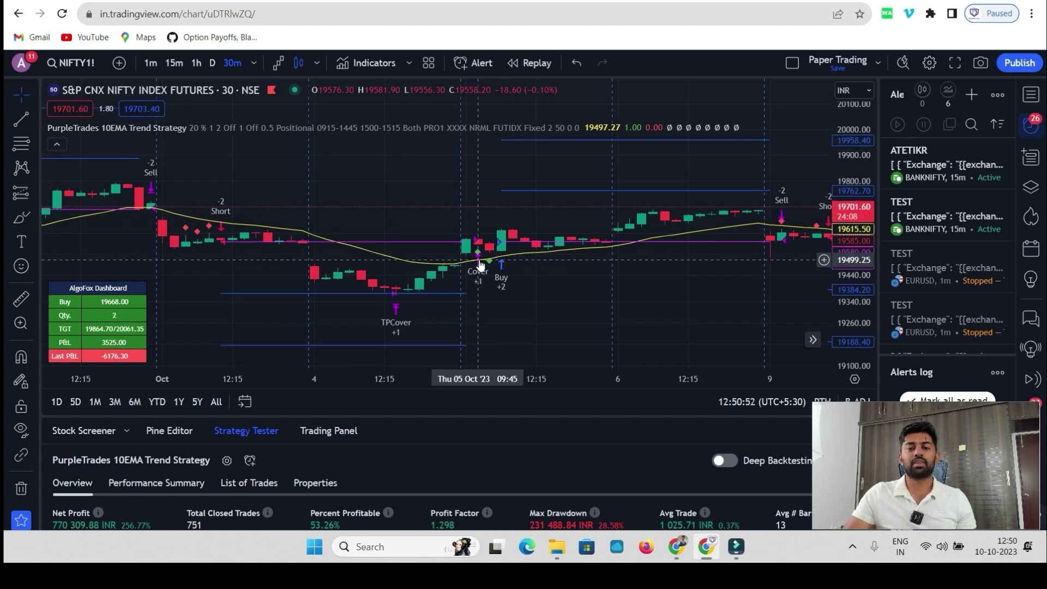
Step: Pan the chart from the 26–29 September trades back toward mid-September
{"action": "left_click_drag", "start_coordinate": [316, 267], "coordinate": [360, 267]}
{"action": "left_click_drag", "start_coordinate": [270, 291], "coordinate": [310, 277]}
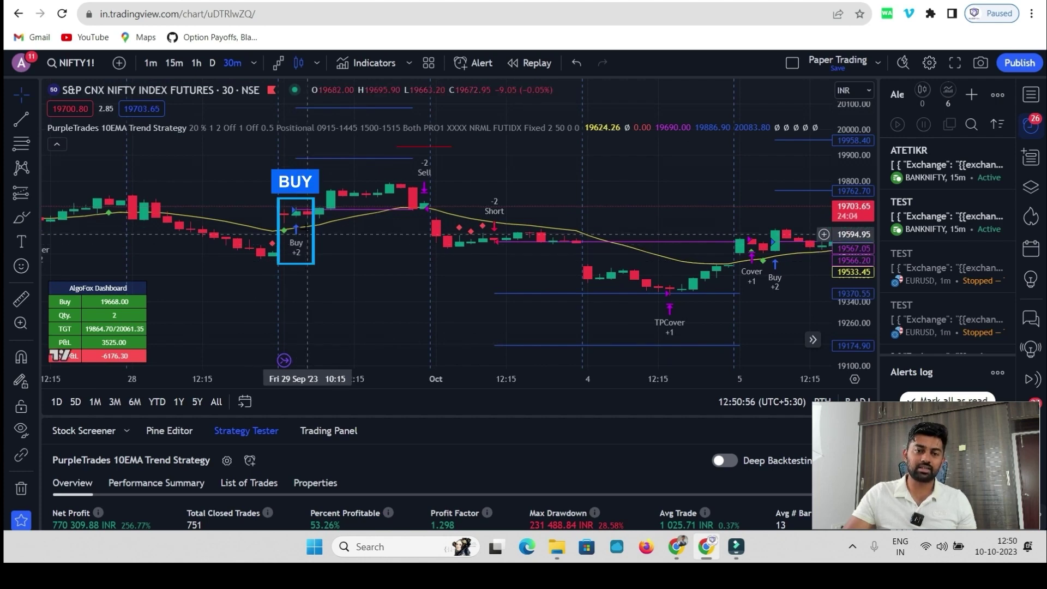
{"action": "left_click_drag", "start_coordinate": [360, 251], "coordinate": [534, 233]}
{"action": "left_click_drag", "start_coordinate": [203, 269], "coordinate": [368, 256]}
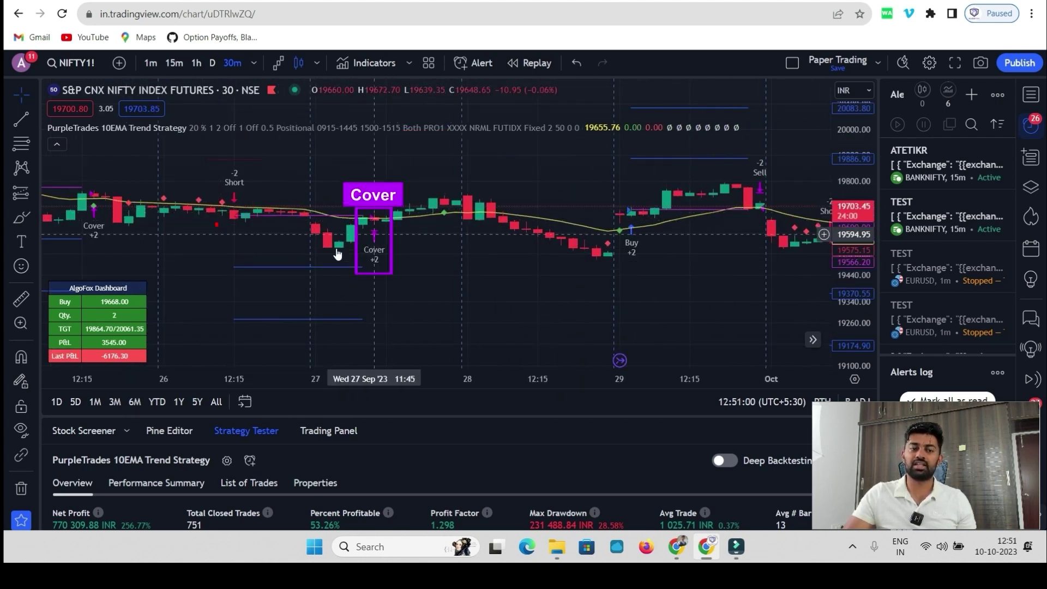
{"action": "left_click_drag", "start_coordinate": [314, 256], "coordinate": [335, 287]}
{"action": "left_click_drag", "start_coordinate": [399, 244], "coordinate": [275, 143]}
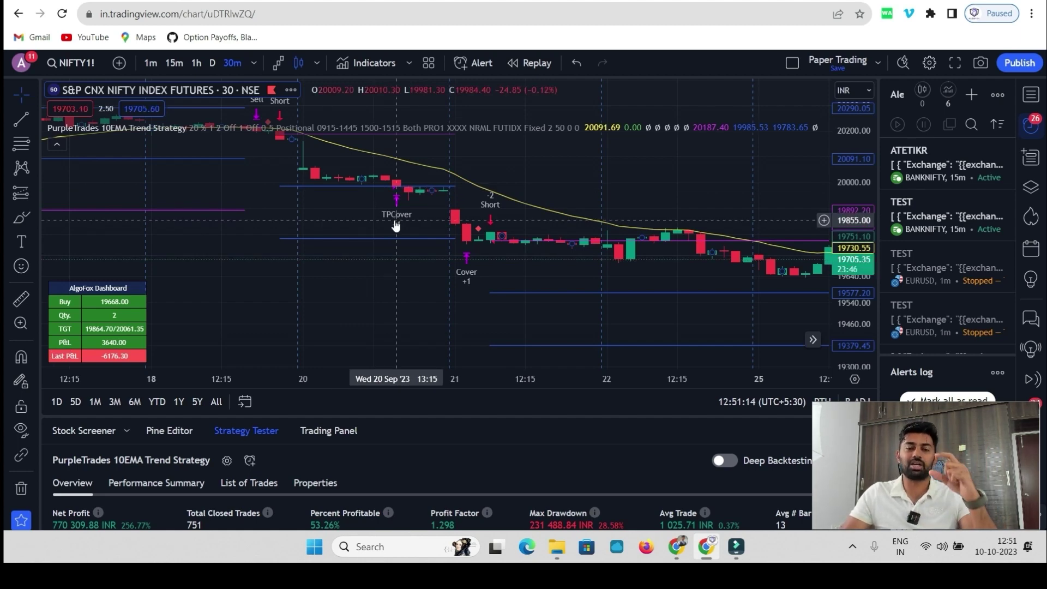
Step: Step forward from 18 to 28 September, then enlarge the results panel for equity curves
{"action": "left_click_drag", "start_coordinate": [396, 225], "coordinate": [473, 234]}
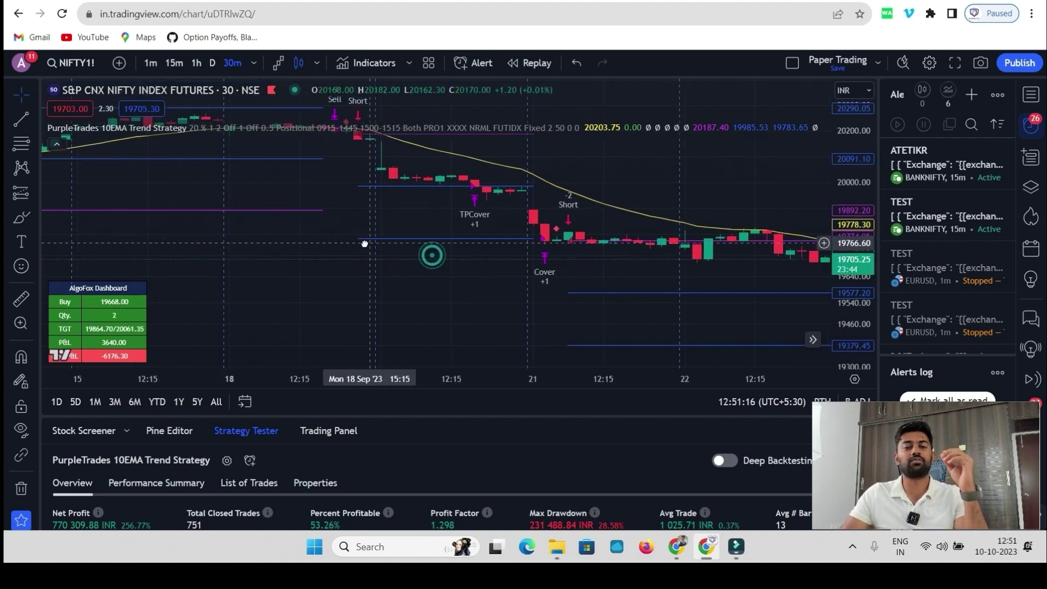
{"action": "left_click_drag", "start_coordinate": [499, 252], "coordinate": [359, 246]}
{"action": "left_click_drag", "start_coordinate": [436, 261], "coordinate": [315, 259]}
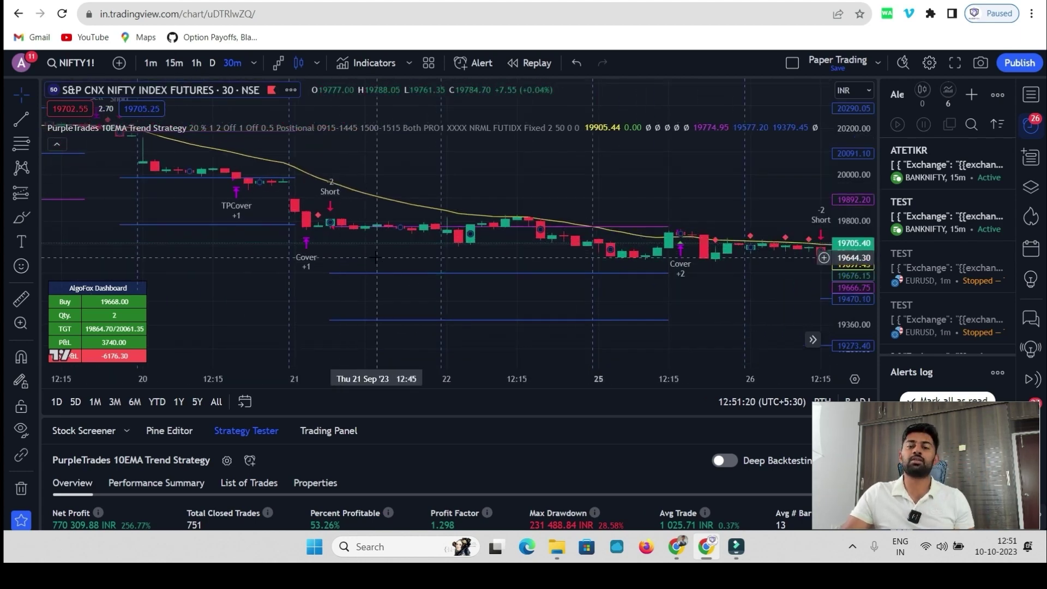
{"action": "left_click_drag", "start_coordinate": [487, 274], "coordinate": [382, 271]}
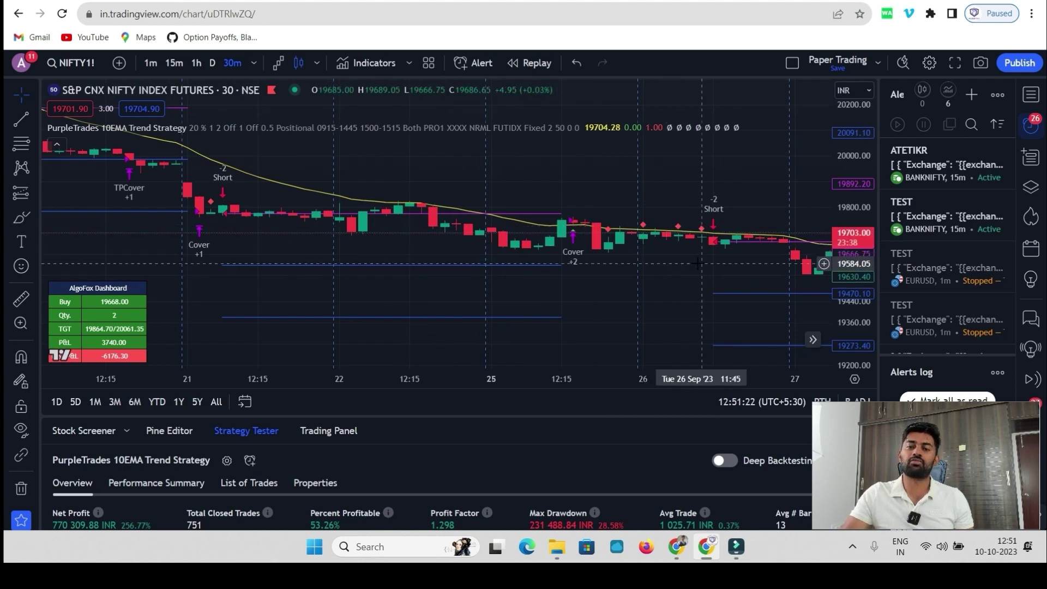
{"action": "left_click_drag", "start_coordinate": [696, 263], "coordinate": [461, 262]}
{"action": "left_click_drag", "start_coordinate": [454, 416], "coordinate": [489, 157]}
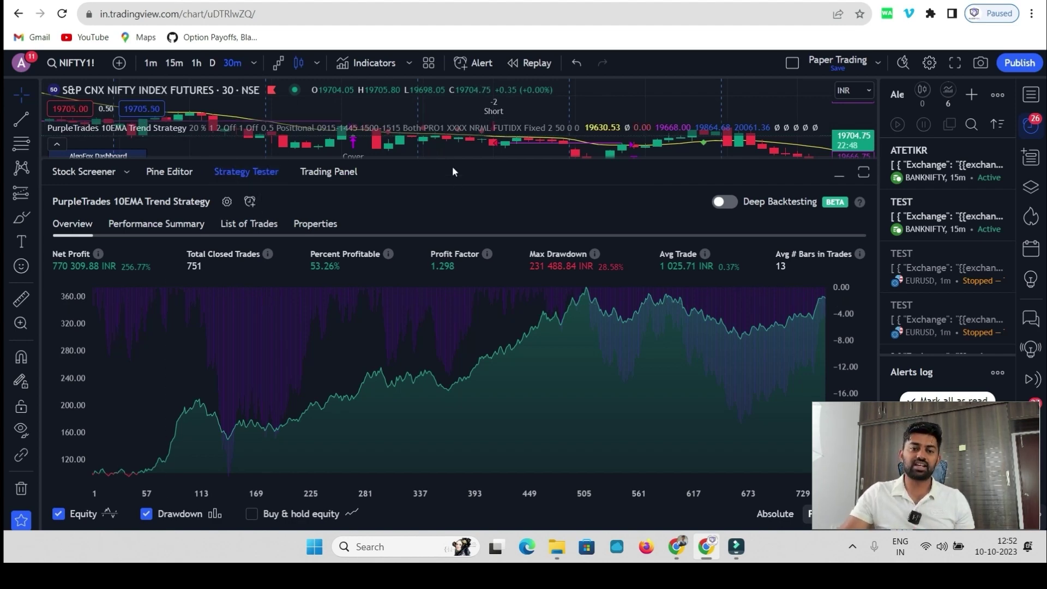
Step: Restore the chart's height and review the strategy inputs, Strategy Tag PRO1 and Code, unchanged
{"action": "left_click_drag", "start_coordinate": [451, 158], "coordinate": [460, 402]}
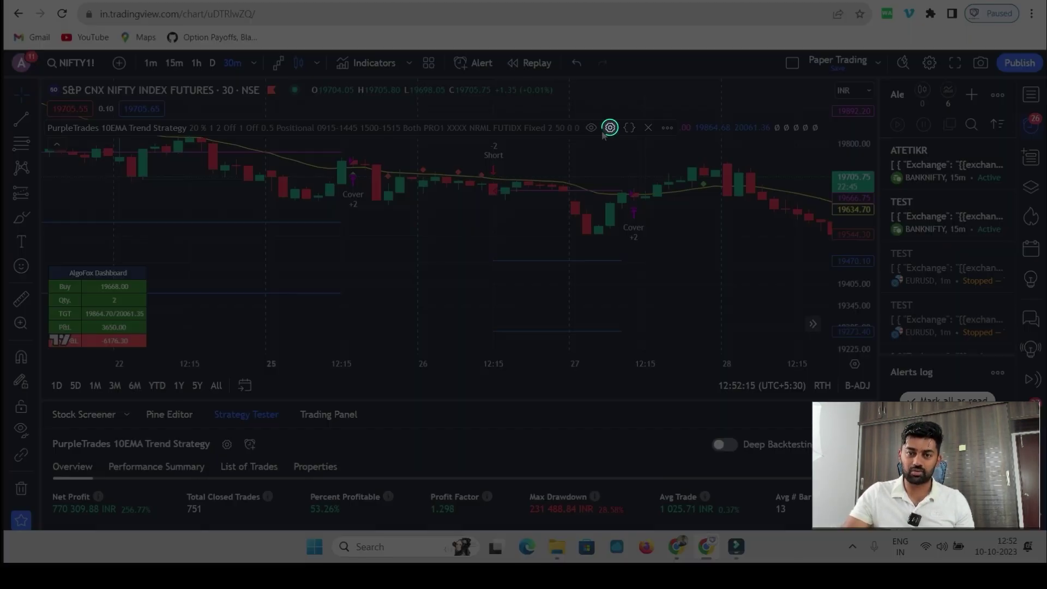
{"action": "left_click", "coordinate": [608, 128]}
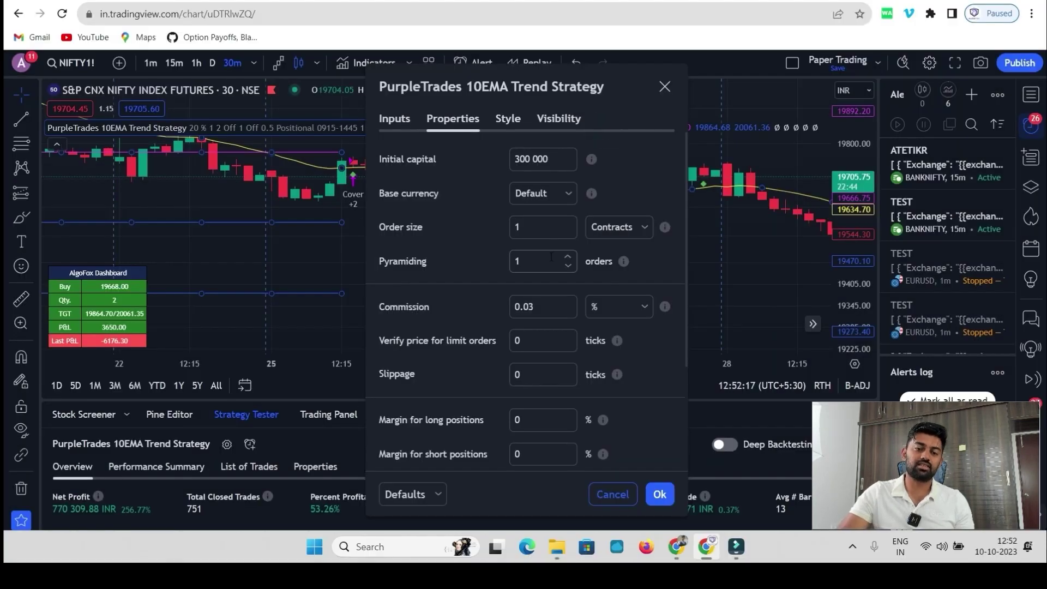
{"action": "left_click", "coordinate": [397, 120]}
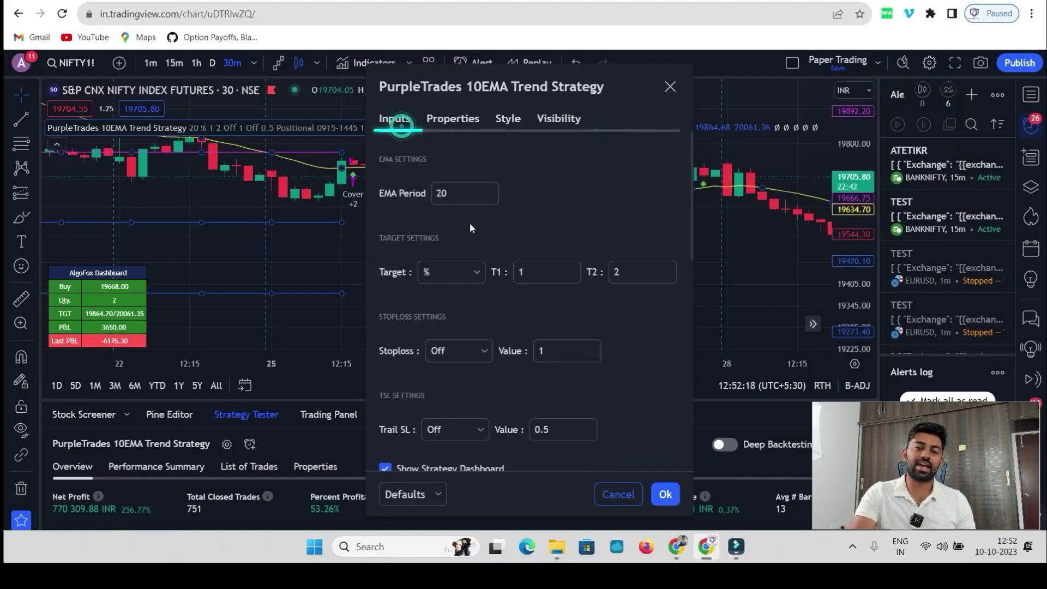
{"action": "scroll", "coordinate": [512, 306], "scroll_direction": "down", "scroll_amount": 10}
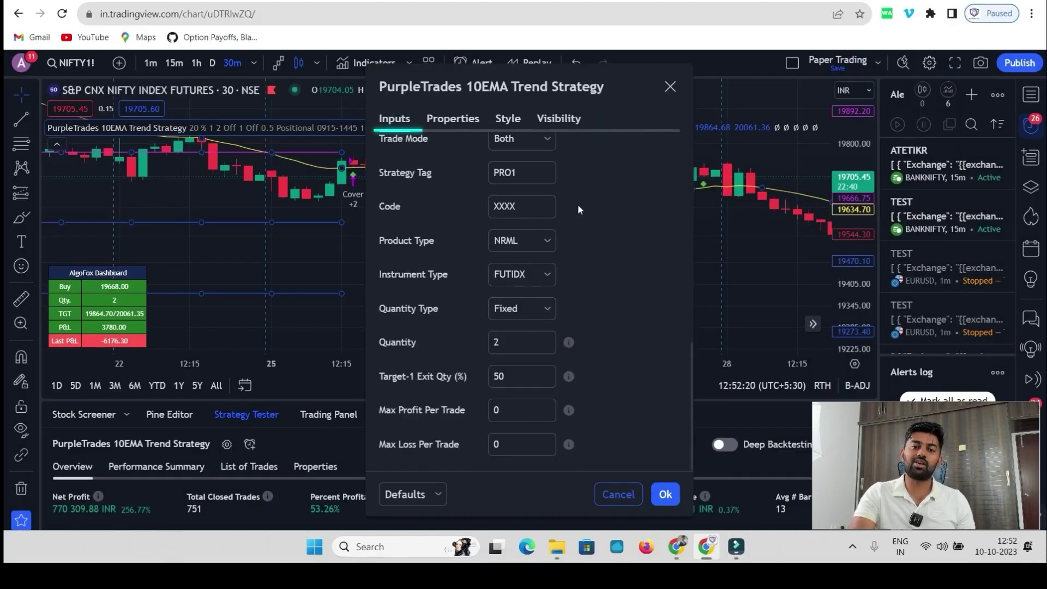
{"action": "scroll", "coordinate": [577, 204], "scroll_direction": "up", "scroll_amount": 1}
{"action": "left_click", "coordinate": [524, 232]}
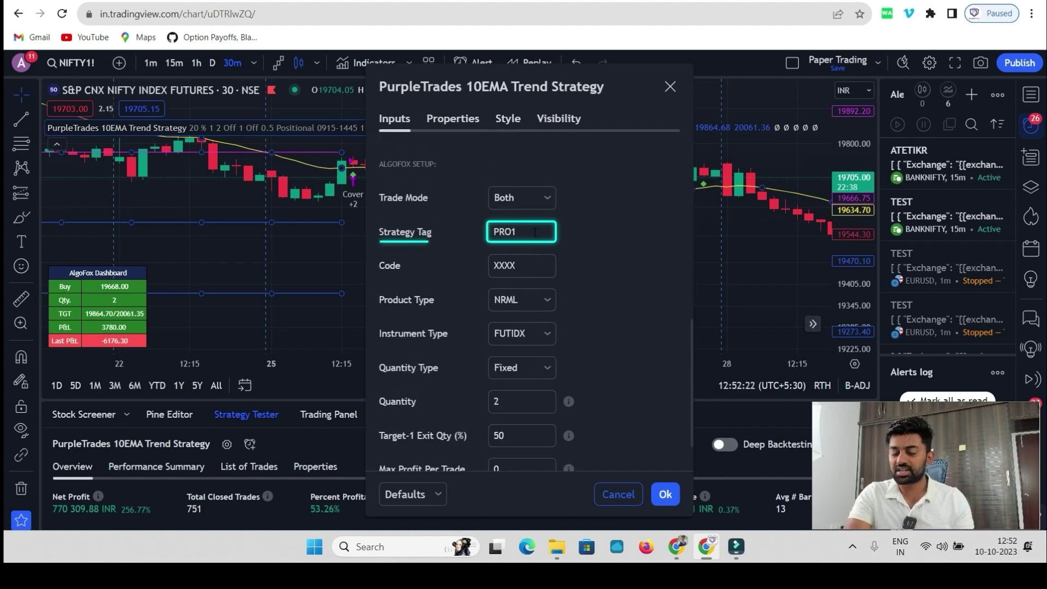
{"action": "left_click", "coordinate": [534, 270]}
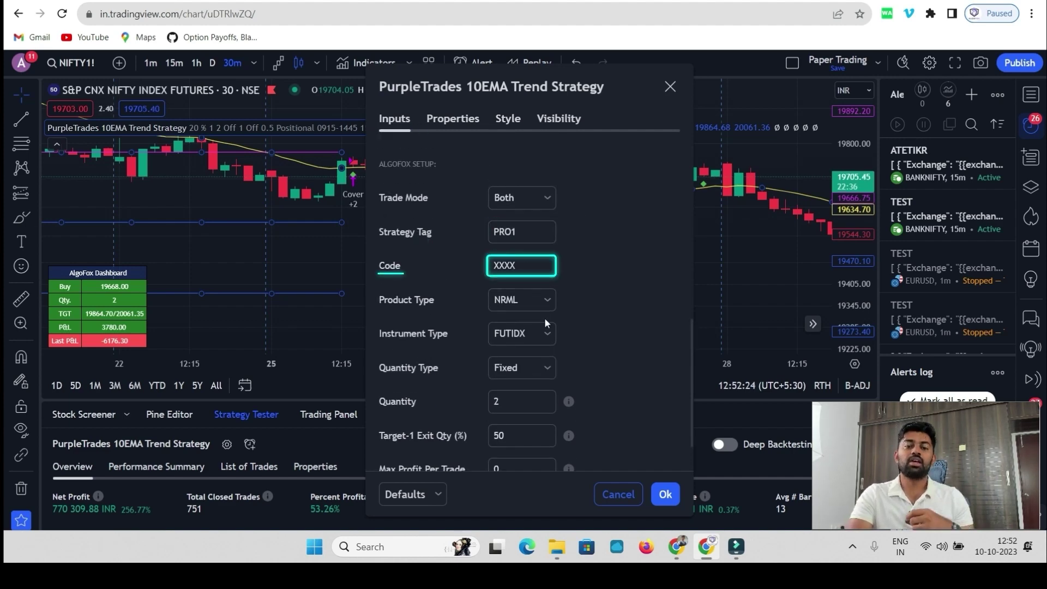
{"action": "left_click", "coordinate": [594, 338]}
{"action": "left_click", "coordinate": [665, 494]}
Step: Pan from late September to the 4–6 October trades and expand the results panel
{"action": "left_click_drag", "start_coordinate": [438, 283], "coordinate": [404, 280]}
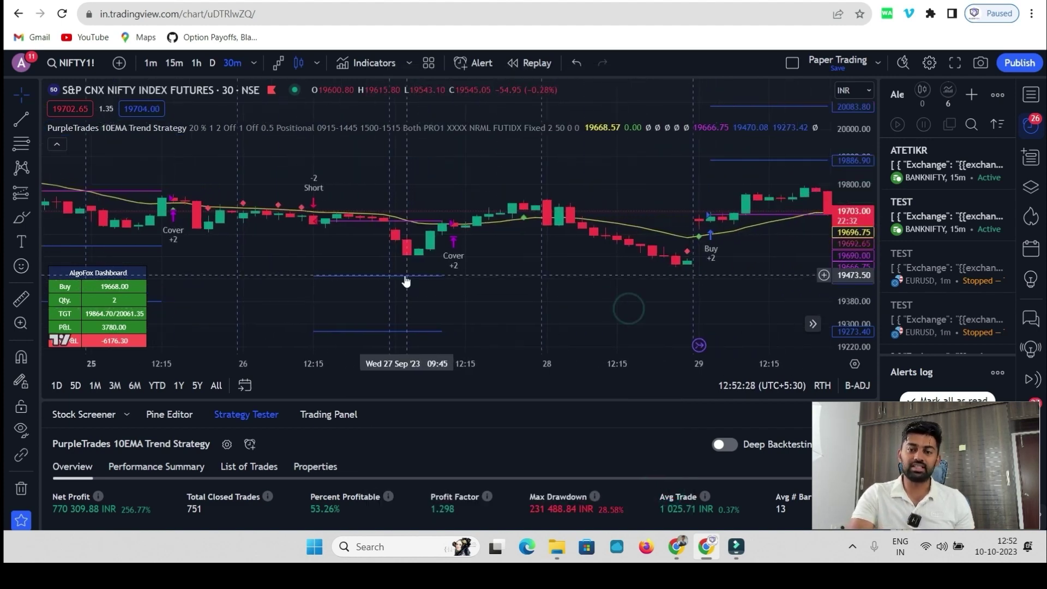
{"action": "left_click_drag", "start_coordinate": [689, 245], "coordinate": [604, 230]}
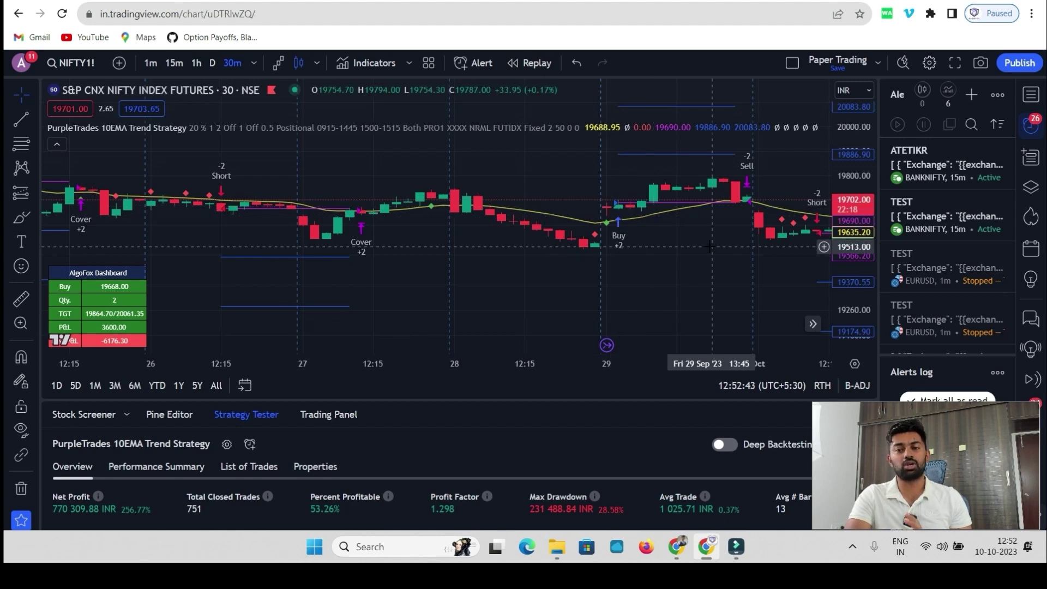
{"action": "mouse_move", "coordinate": [709, 247]}
{"action": "left_mouse_down"}
{"action": "mouse_move", "coordinate": [539, 227]}
{"action": "mouse_move", "coordinate": [531, 240]}
{"action": "mouse_move", "coordinate": [409, 245]}
{"action": "left_mouse_up"}
{"action": "left_click_drag", "start_coordinate": [572, 258], "coordinate": [459, 257]}
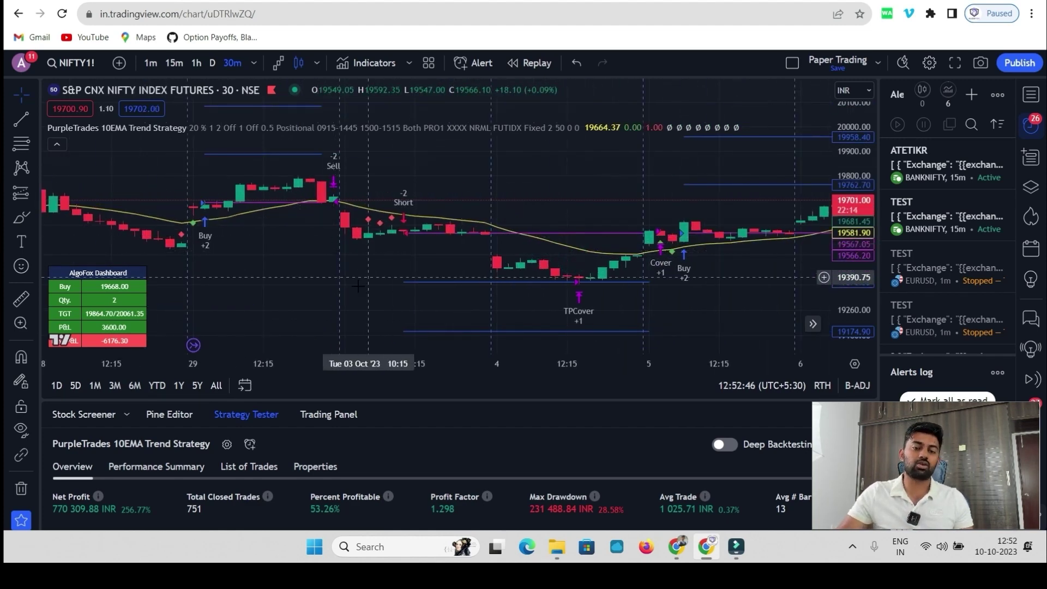
{"action": "left_click_drag", "start_coordinate": [410, 403], "coordinate": [412, 241]}
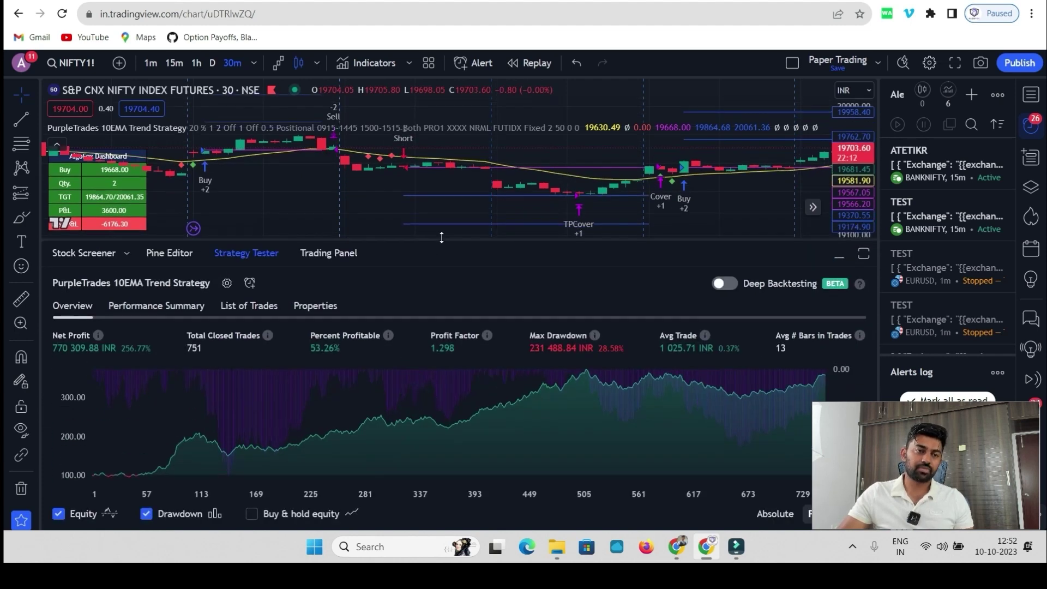
Step: Load BANKNIFTY INDEX FUTURES on the chart by searching 'BANKNI'
{"action": "left_click", "coordinate": [82, 63]}
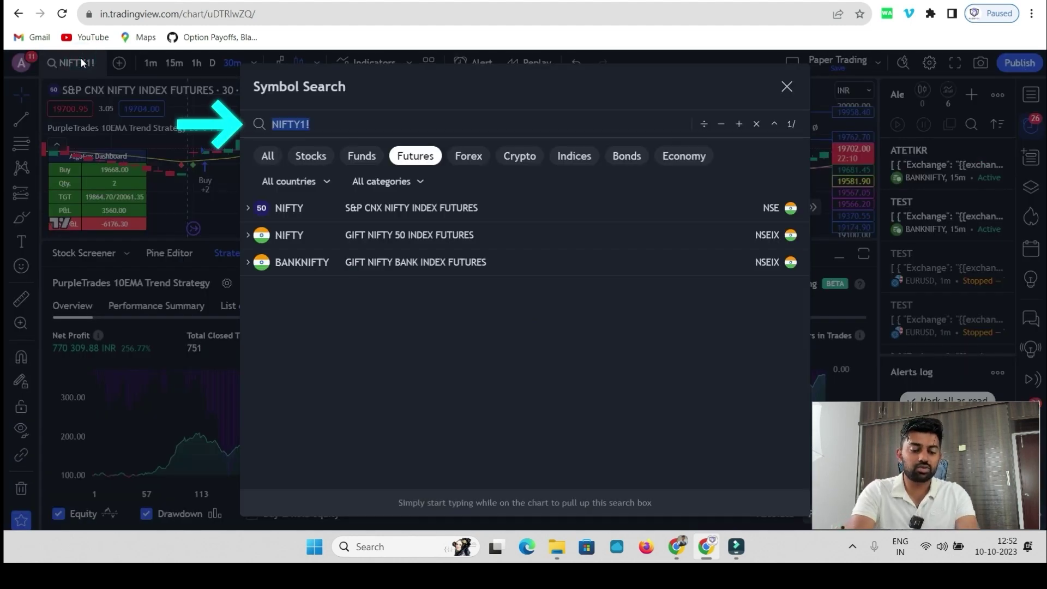
{"action": "type", "text": "BANKNI"}
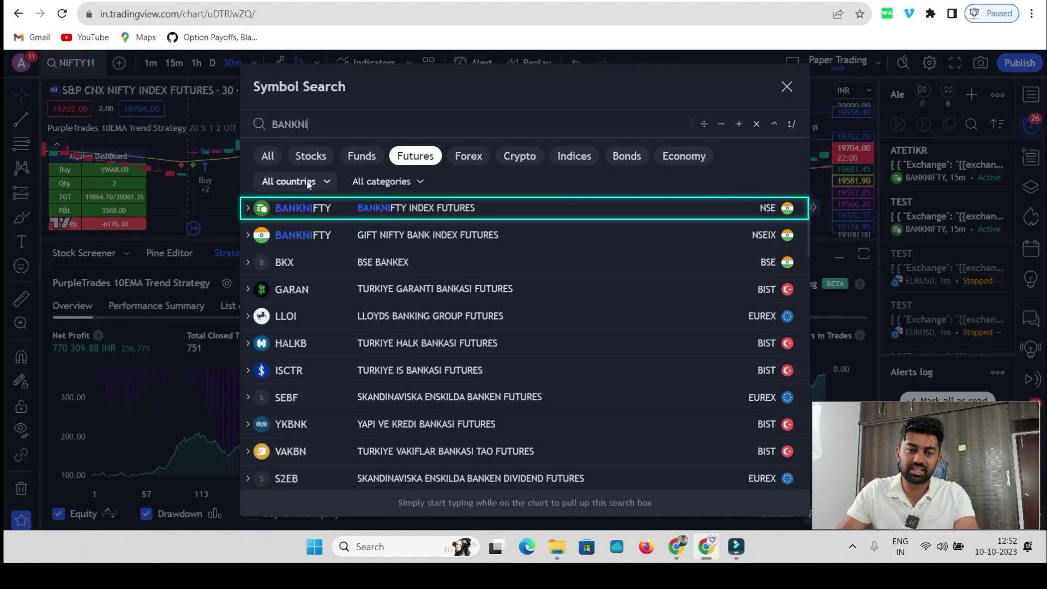
{"action": "left_click", "coordinate": [336, 211]}
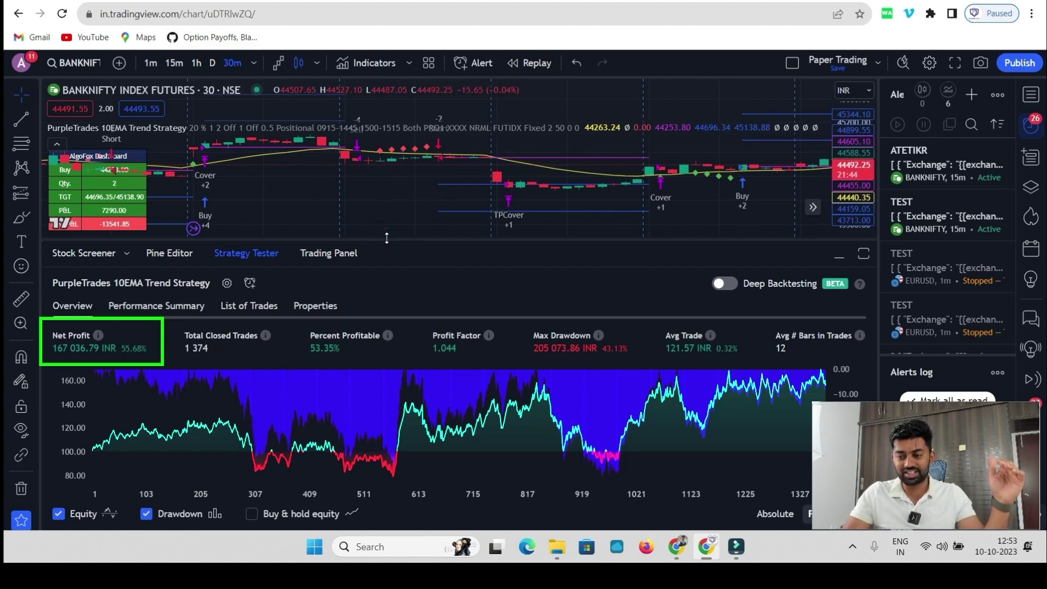
Step: Give the BANKNIFTY chart more height and shift it to later bars
{"action": "left_click_drag", "start_coordinate": [387, 237], "coordinate": [387, 408]}
{"action": "scroll", "coordinate": [485, 269], "scroll_direction": "right", "scroll_amount": 10}
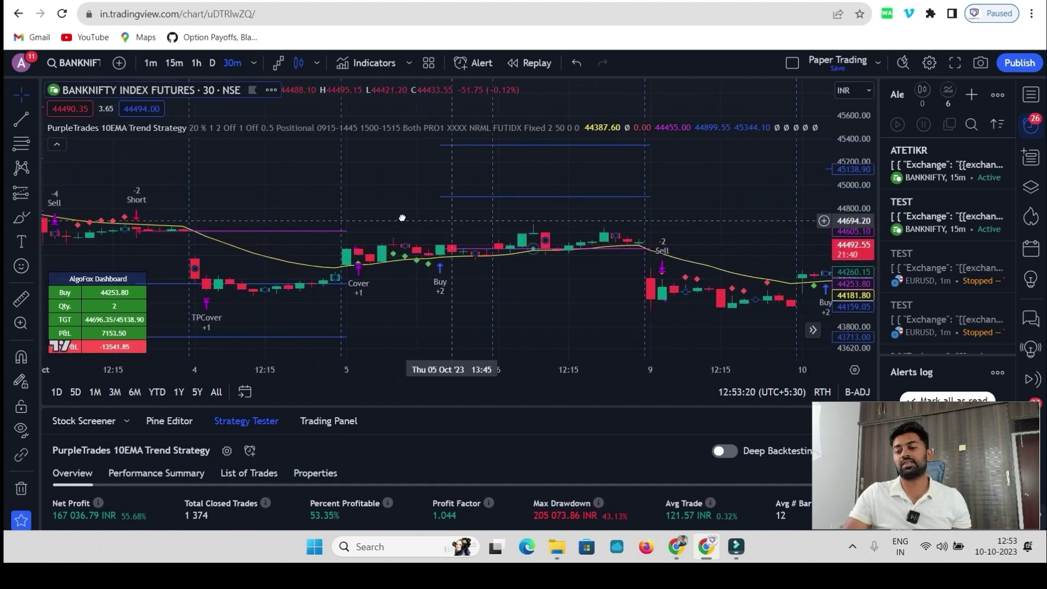
{"action": "left_click_drag", "start_coordinate": [445, 247], "coordinate": [412, 247]}
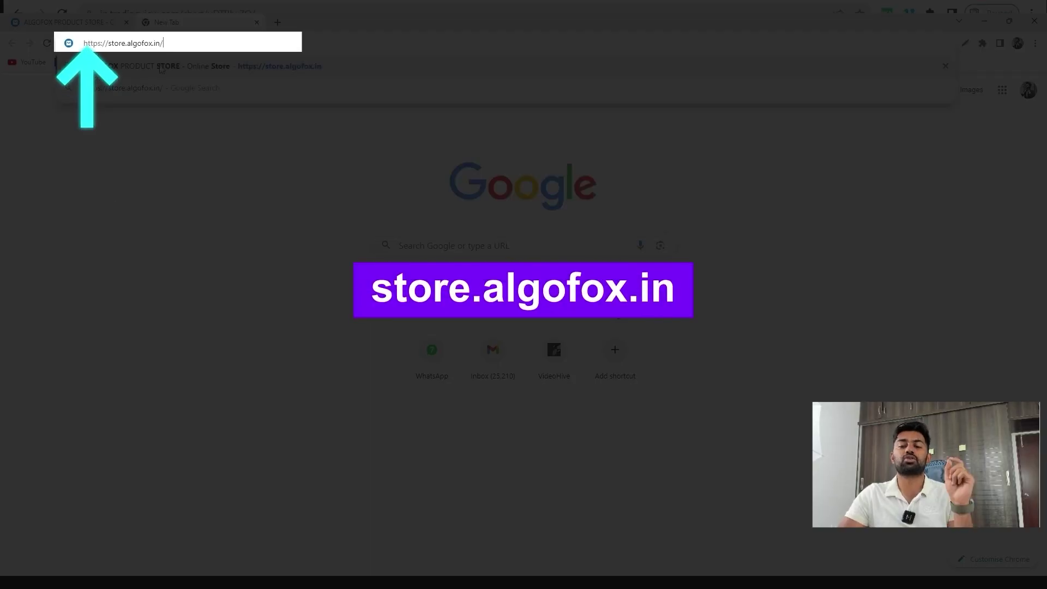
{"action": "scroll", "coordinate": [513, 338], "scroll_direction": "down", "scroll_amount": 8}
{"action": "scroll", "coordinate": [512, 339], "scroll_direction": "down", "scroll_amount": 2}
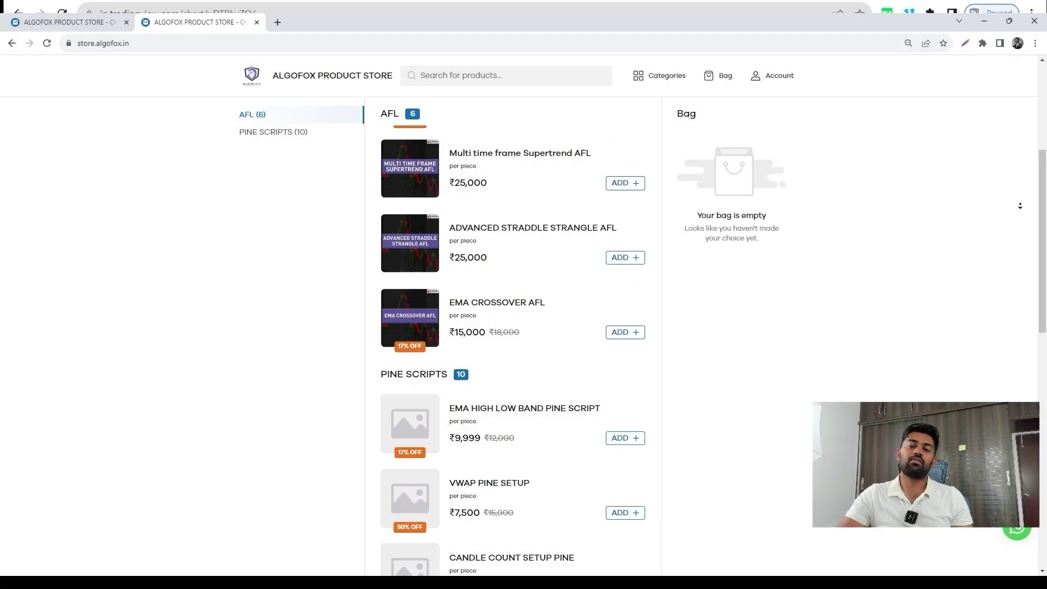
{"action": "scroll", "coordinate": [512, 338], "scroll_direction": "down", "scroll_amount": 7}
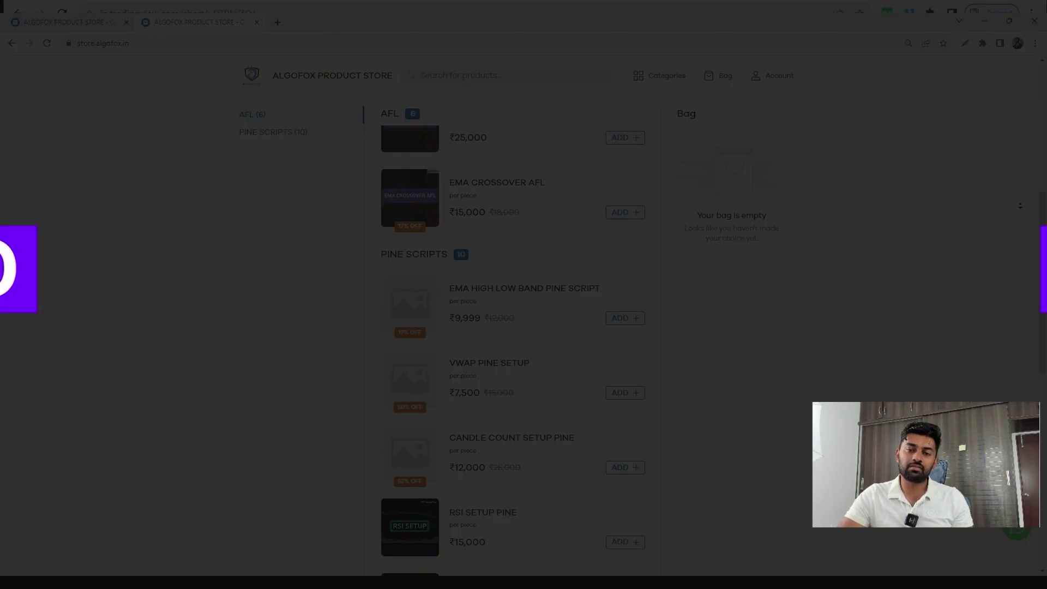
{"action": "scroll", "coordinate": [513, 338], "scroll_direction": "down", "scroll_amount": 5}
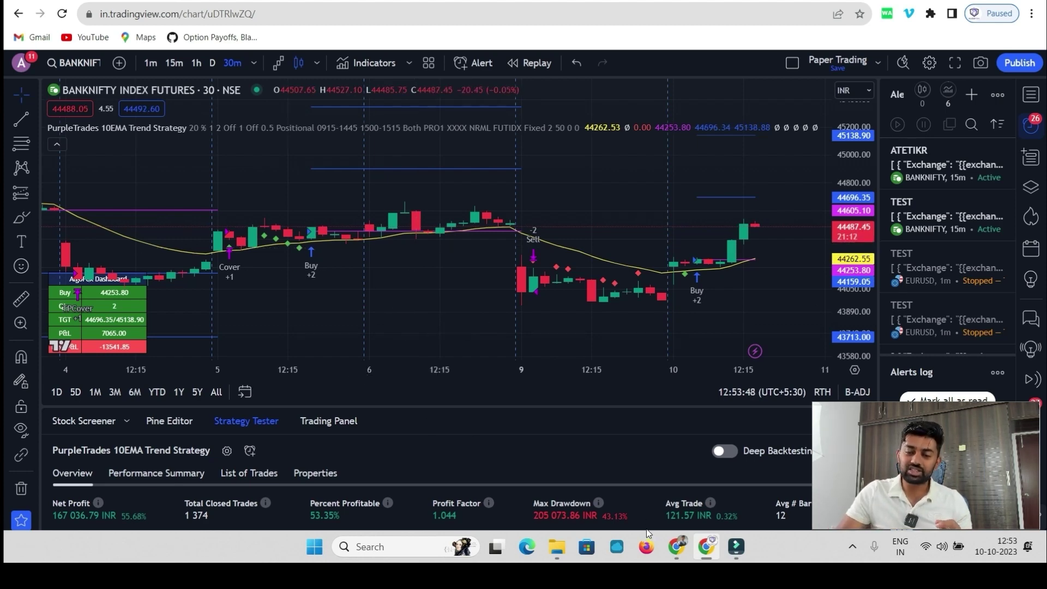
Step: Visit the YouTube window, return to TradingView, and enlarge the results panel for BANKNIFTY equity curves
{"action": "left_click", "coordinate": [675, 545]}
{"action": "mouse_move", "coordinate": [615, 481]}
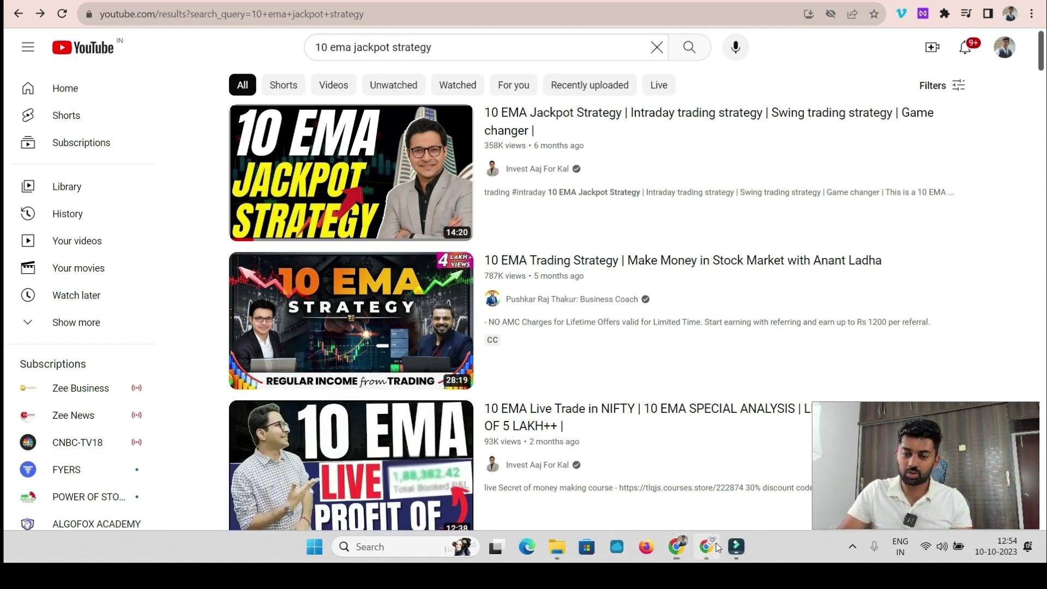
{"action": "key", "text": "alt+Tab"}
{"action": "left_click_drag", "start_coordinate": [493, 407], "coordinate": [536, 219]}
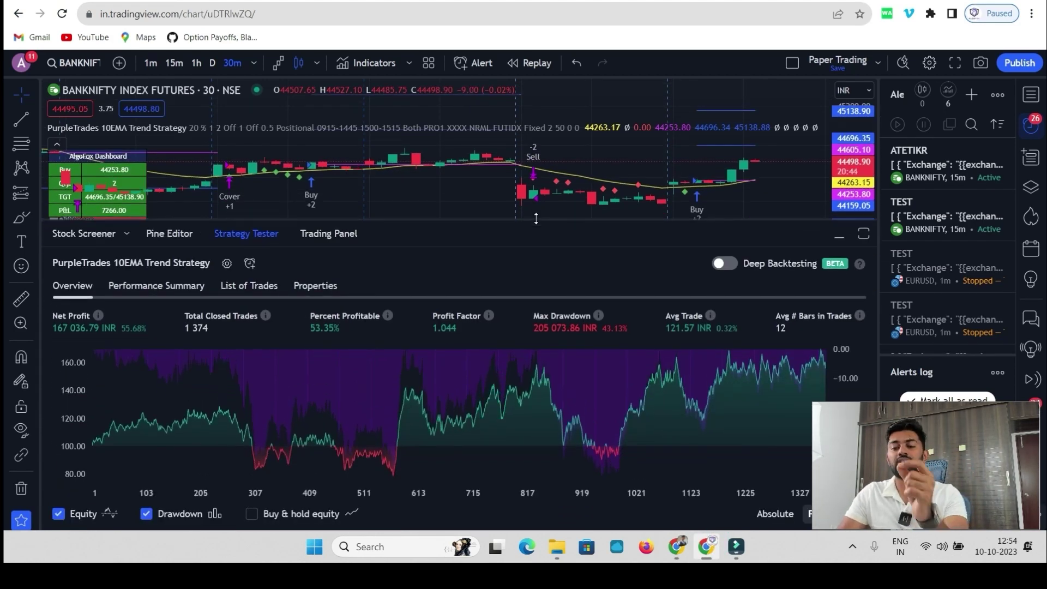